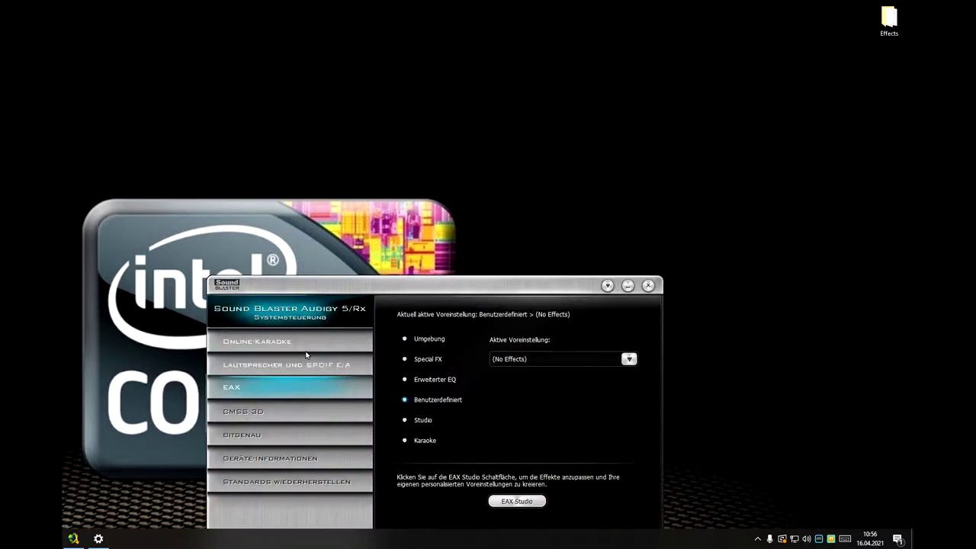
Step: Move the Audigy control panel window up on the desktop so that it is fully in view
left_click_drag(381, 289, 440, 147)
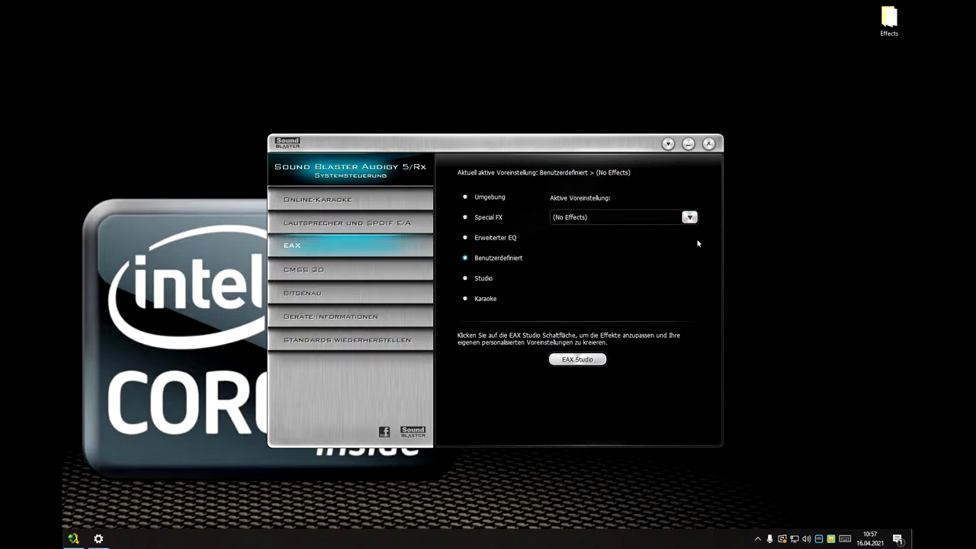
left_click_drag(569, 147, 601, 59)
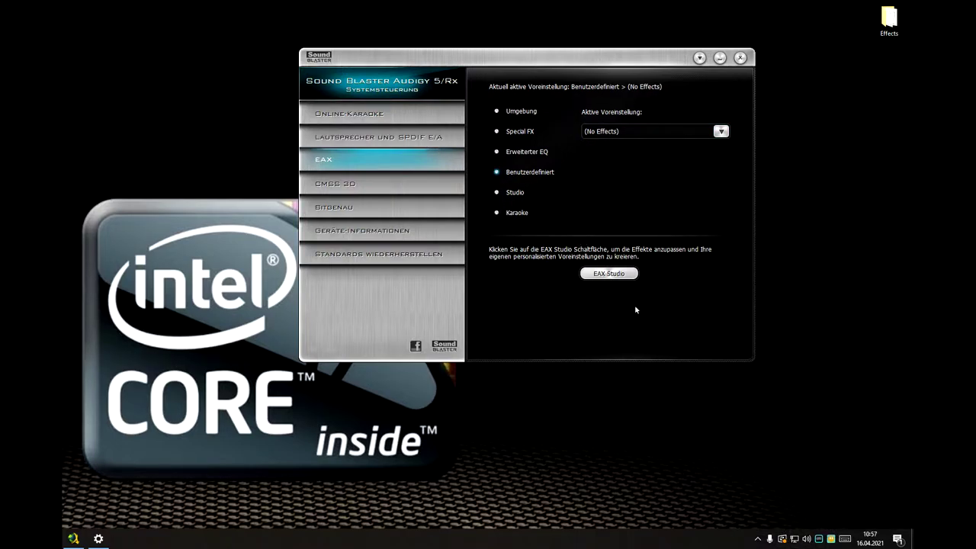
Step: Activate the Umgebung effect category and try its presets, ending with Concert Hall as the active one
left_click(498, 112)
left_click(641, 131)
left_click(630, 164)
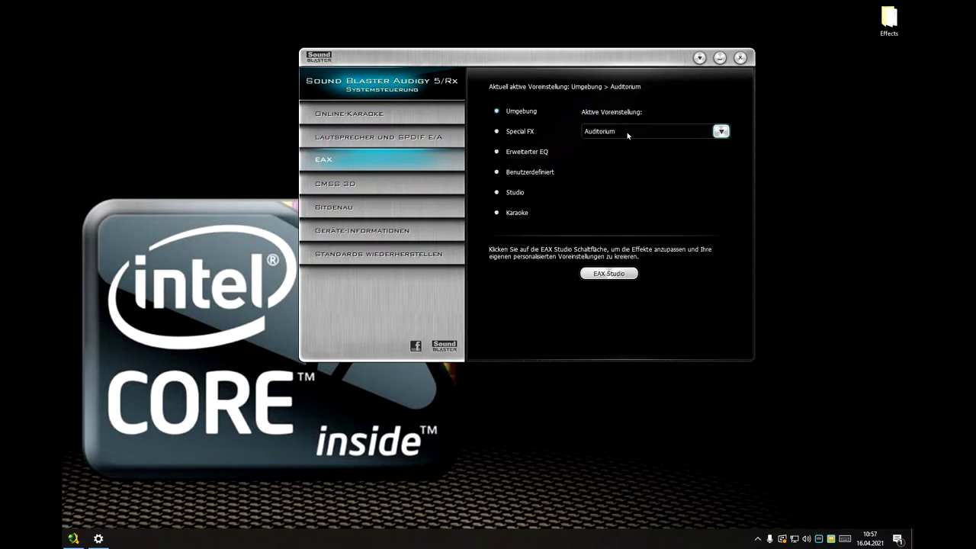
left_click(627, 131)
left_click(635, 168)
left_click(630, 132)
left_click(646, 207)
Step: Look through the presets offered by the Umgebung and Studio effect categories
left_click(526, 111)
left_click(615, 131)
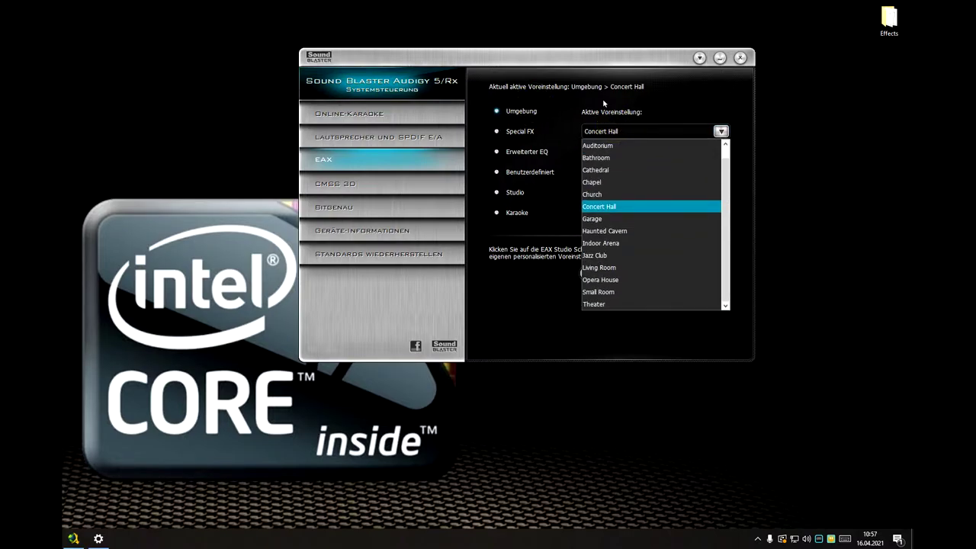
left_click(603, 103)
left_click(523, 111)
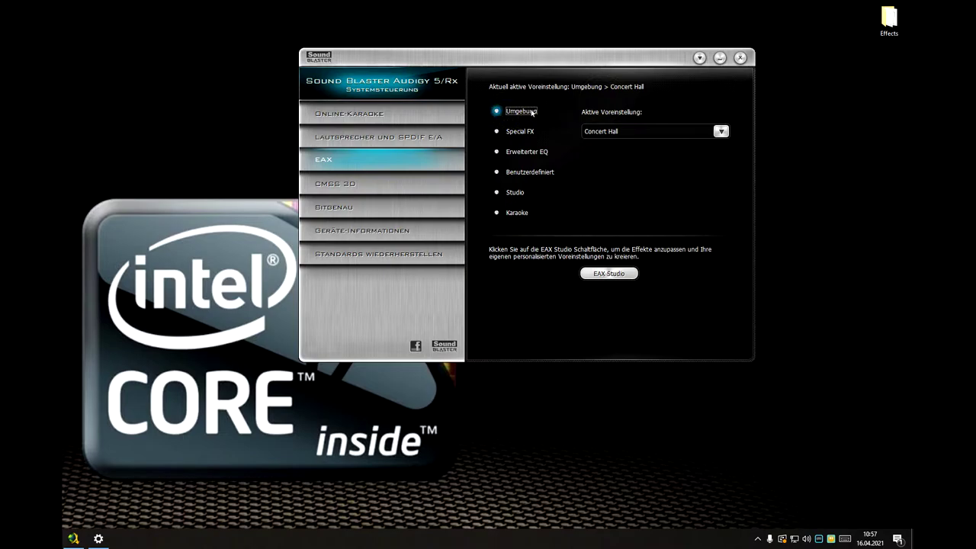
left_click(630, 131)
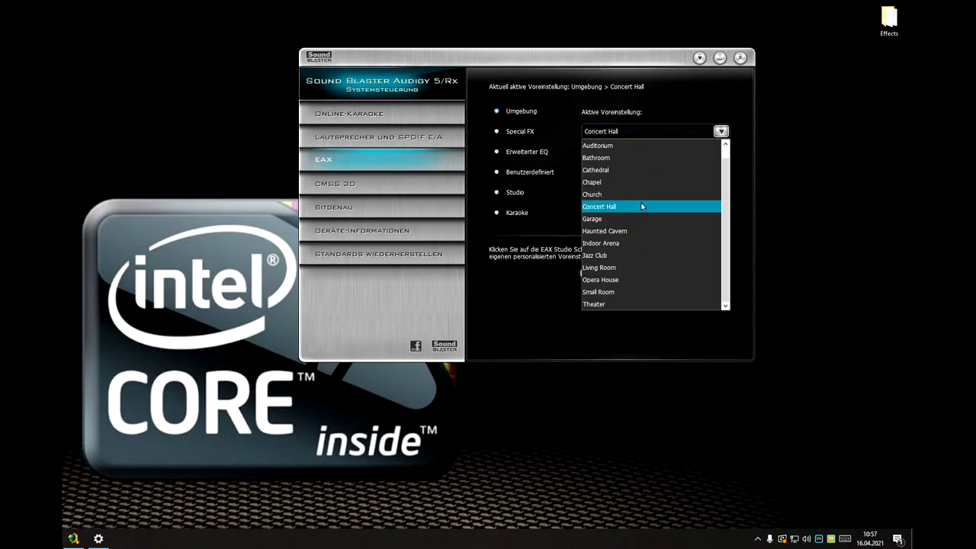
left_click(539, 217)
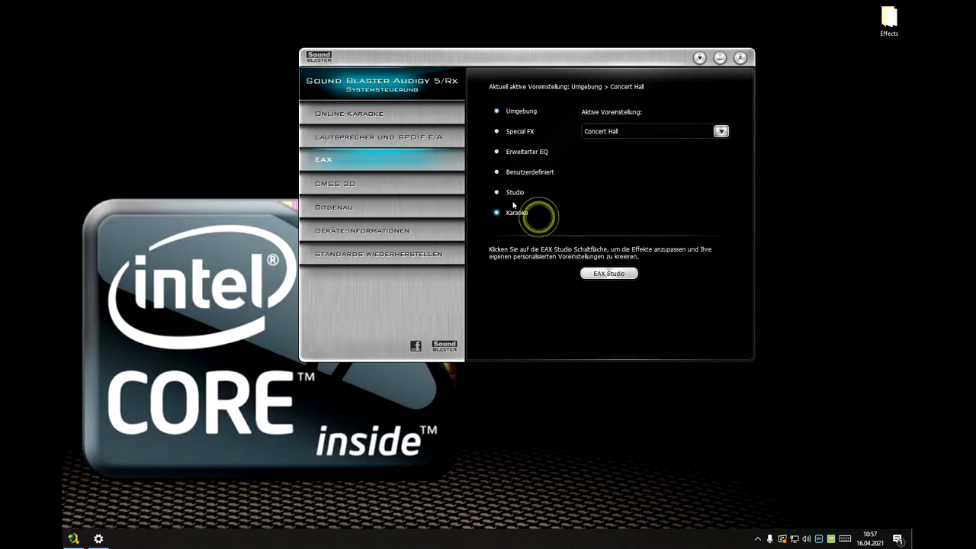
left_click(517, 213)
left_click(518, 191)
left_click(601, 131)
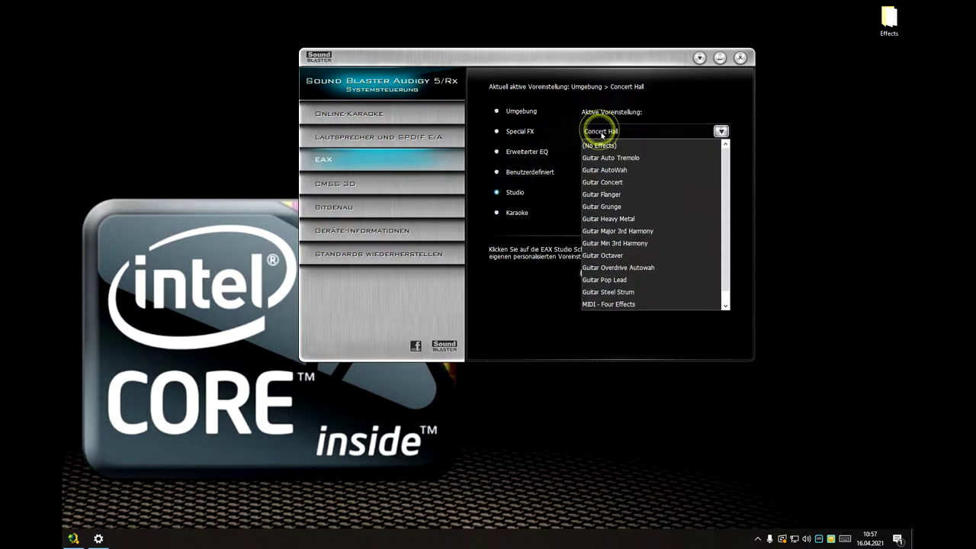
scroll(619, 261, "down", 1)
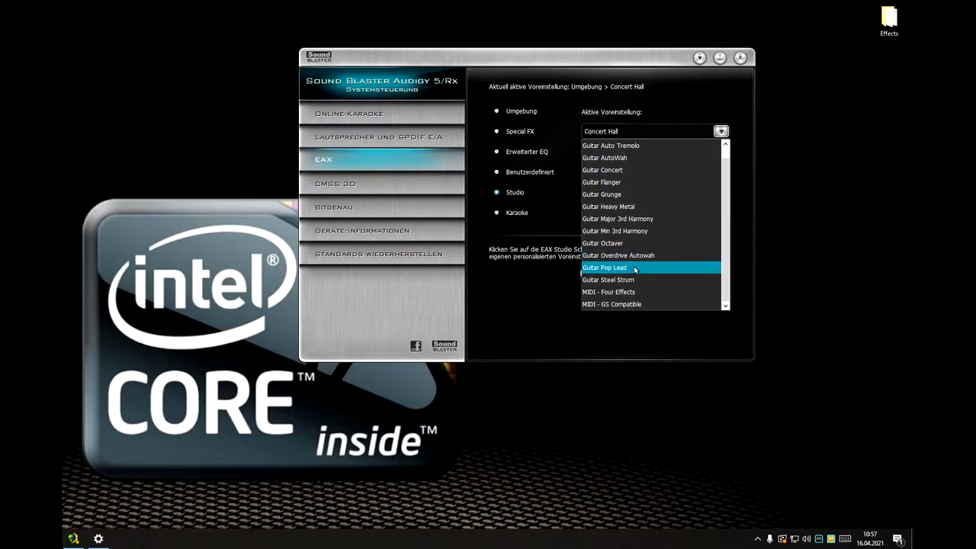
Step: Switch the EAX effect category to Karaoke and set its active preset to Concert Hall
left_click(518, 213)
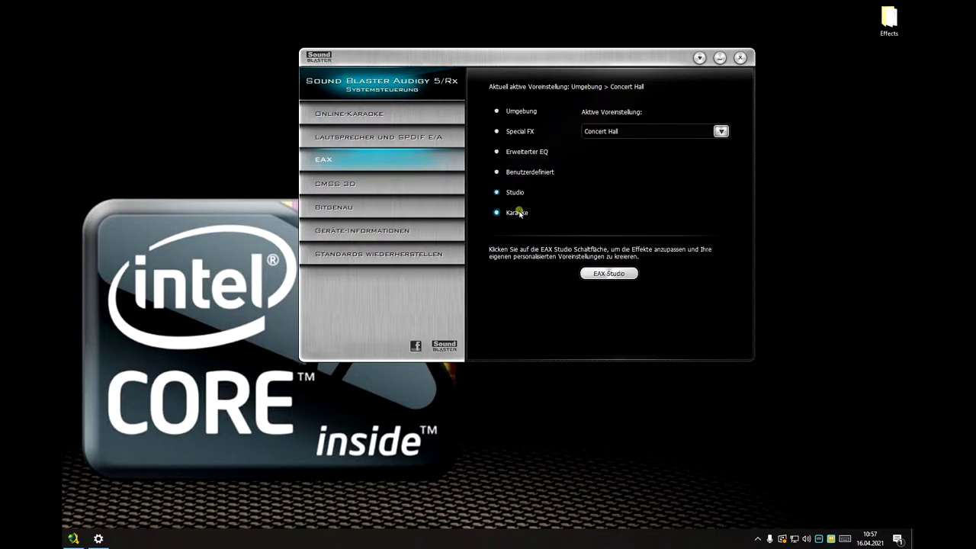
left_click(620, 132)
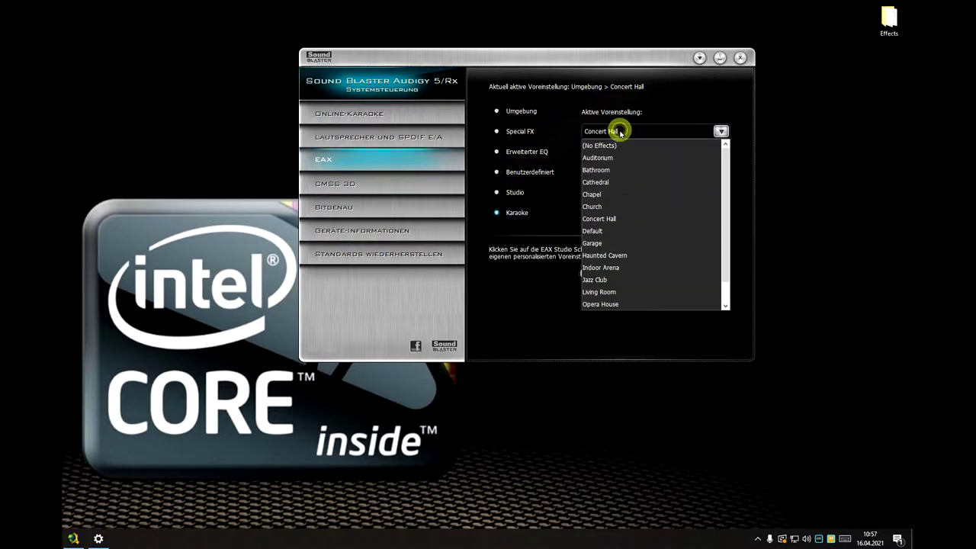
left_click(636, 219)
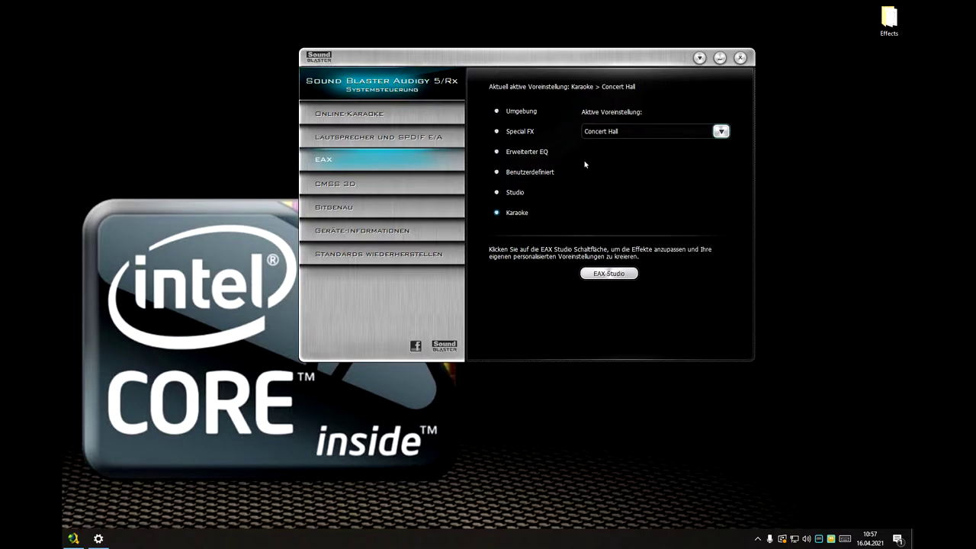
Step: Open EAX Studio and add an Echo effect to the Karaoke Concert Hall preset
left_click(609, 273)
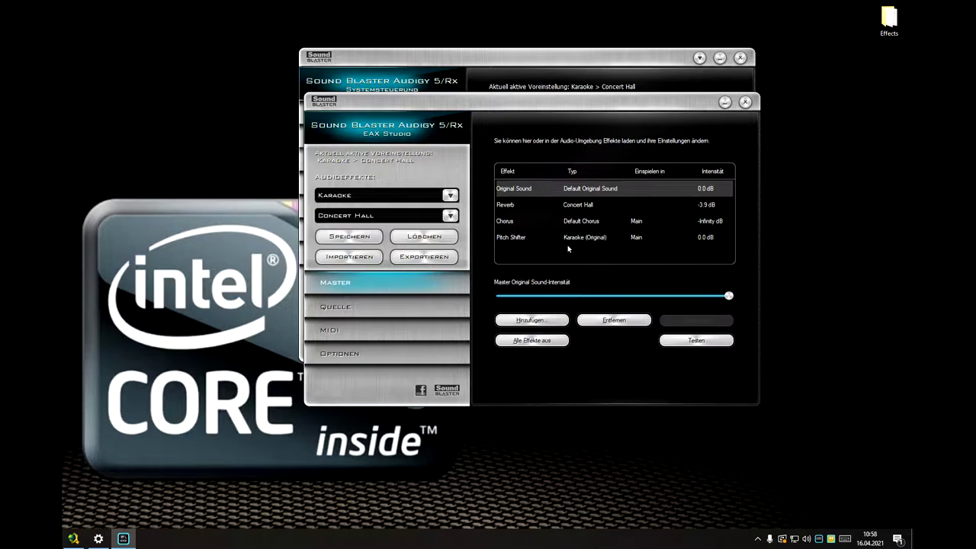
left_click(534, 321)
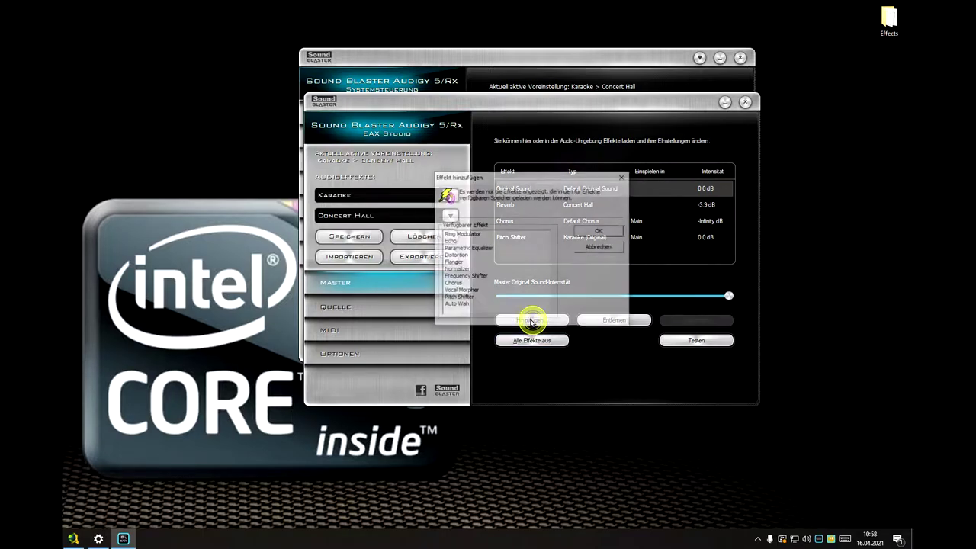
double_click(450, 241)
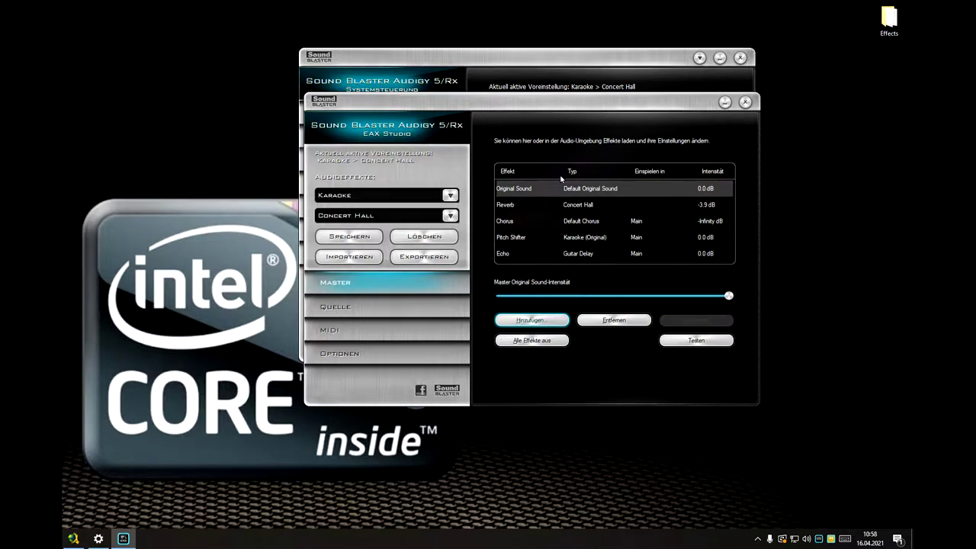
Step: Set the Echo intensity of the Wave source to 0% and check its Original Sound and Pitch Shifter intensities
left_click(429, 304)
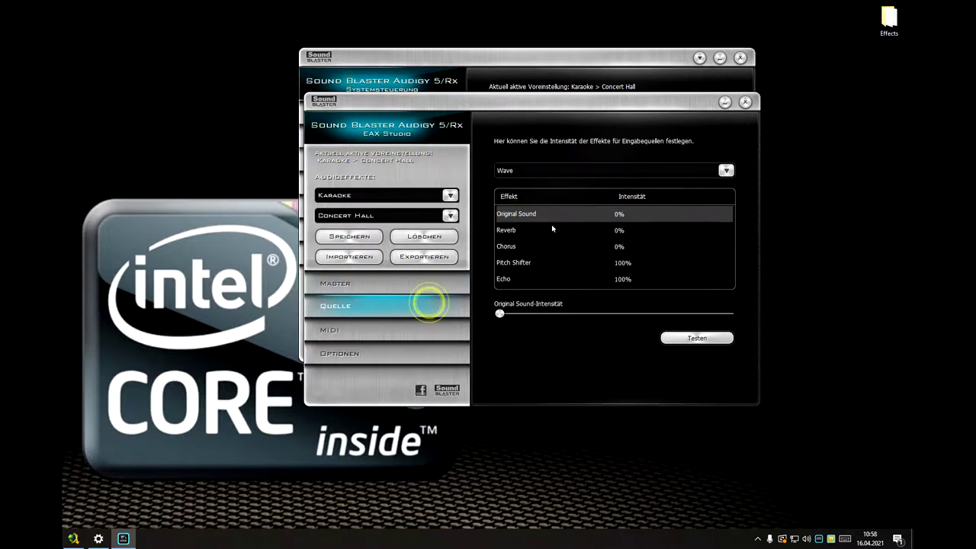
left_click(555, 277)
left_click_drag(728, 313, 499, 313)
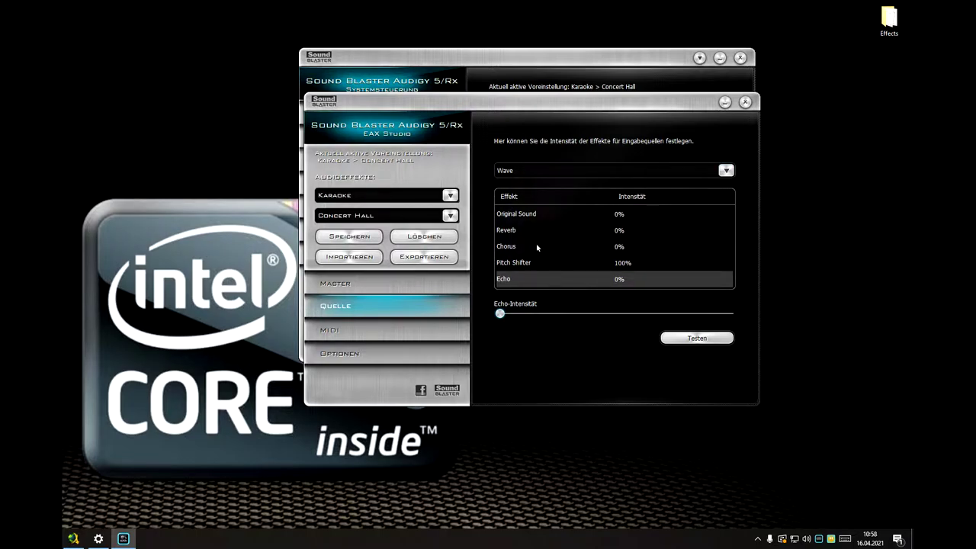
left_click(524, 216)
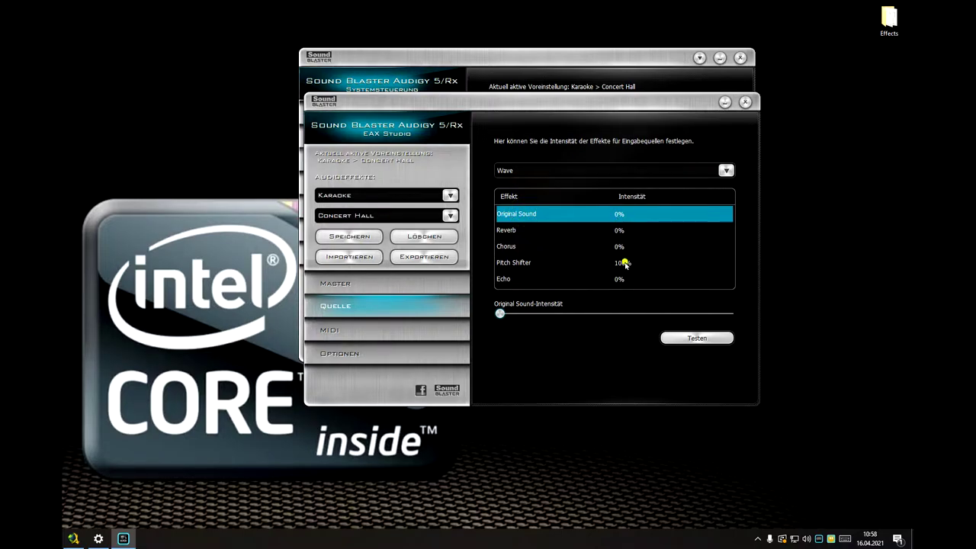
left_click(625, 264)
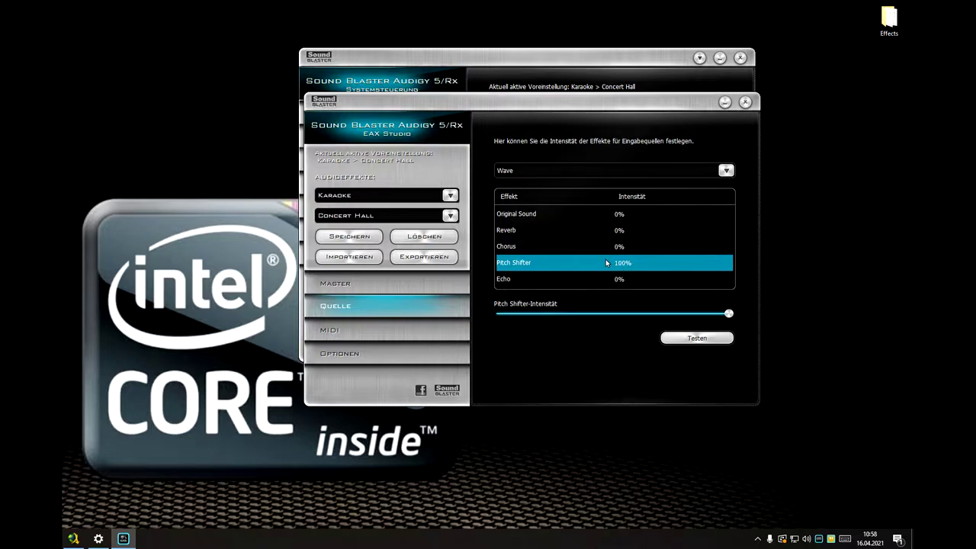
Step: Set the Reverb and Echo intensities of the Microphone source to 0%
left_click(614, 170)
left_click(562, 197)
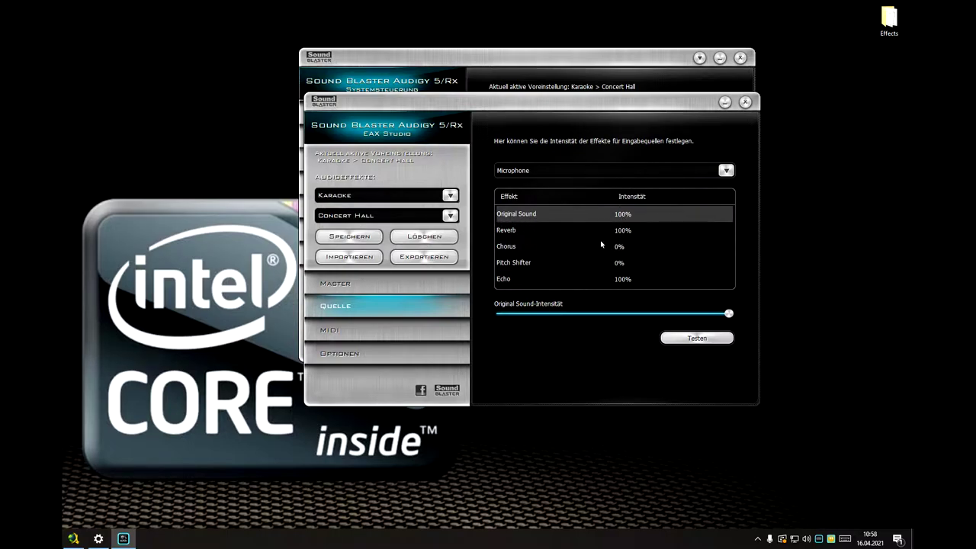
left_click(565, 231)
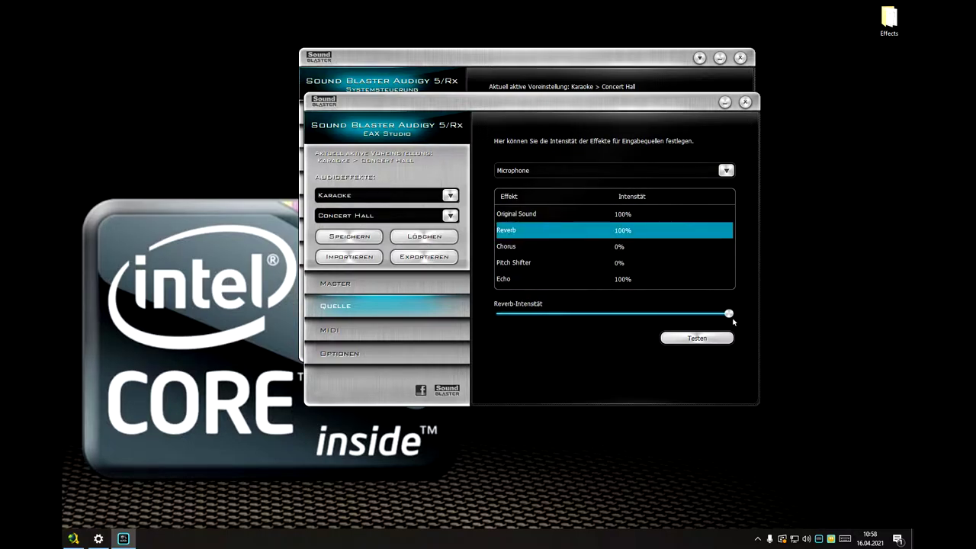
left_click_drag(729, 312, 470, 294)
left_click(534, 279)
left_click_drag(731, 313, 440, 326)
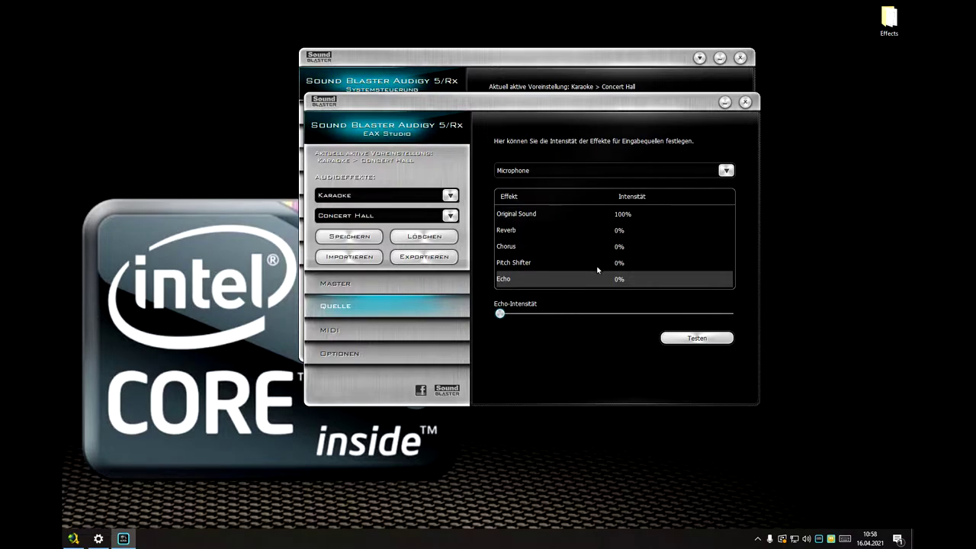
Step: Review the effect intensities of the Wave source, including its Pitch Shifter
left_click(585, 169)
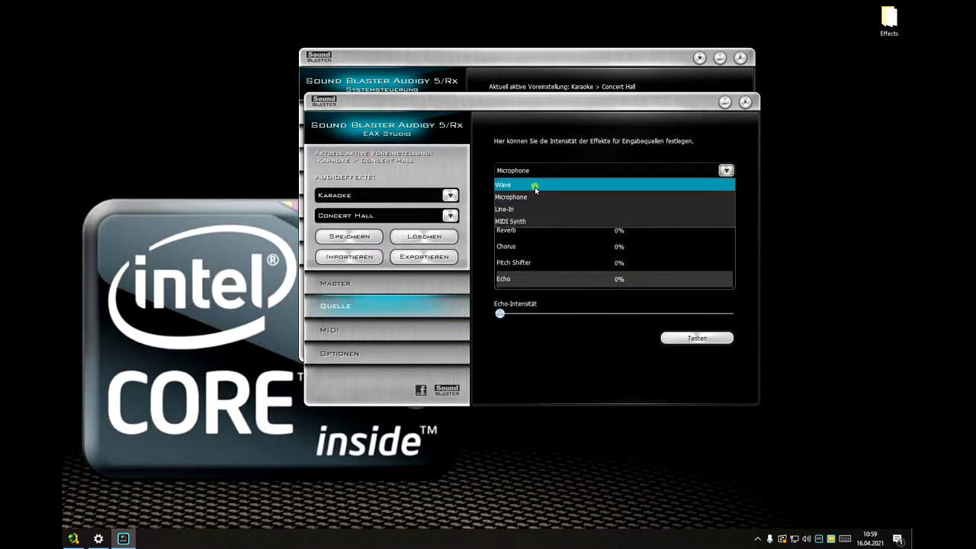
left_click(535, 187)
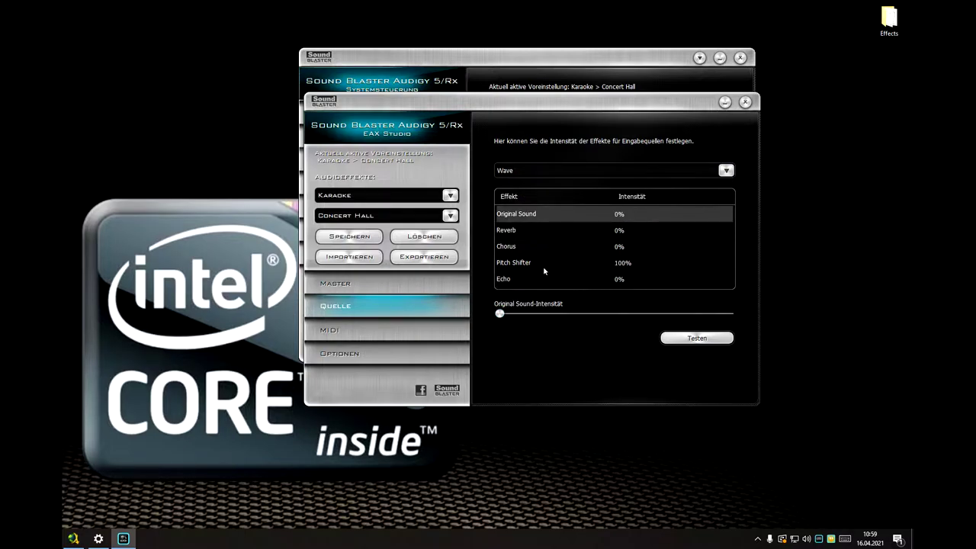
left_click(512, 264)
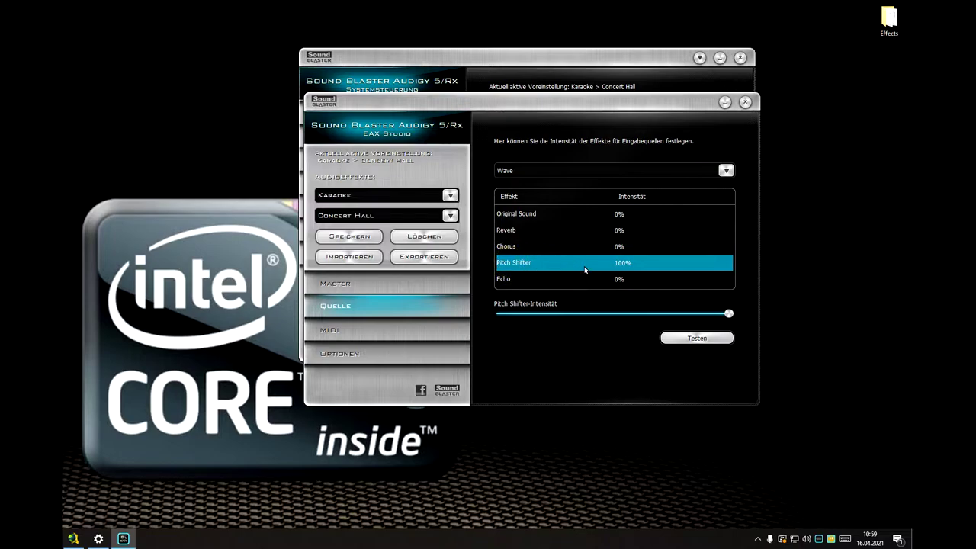
Step: For the Microphone source, set the Reverb intensity to 35% and the Echo intensity to 40%
left_click(552, 170)
left_click(537, 194)
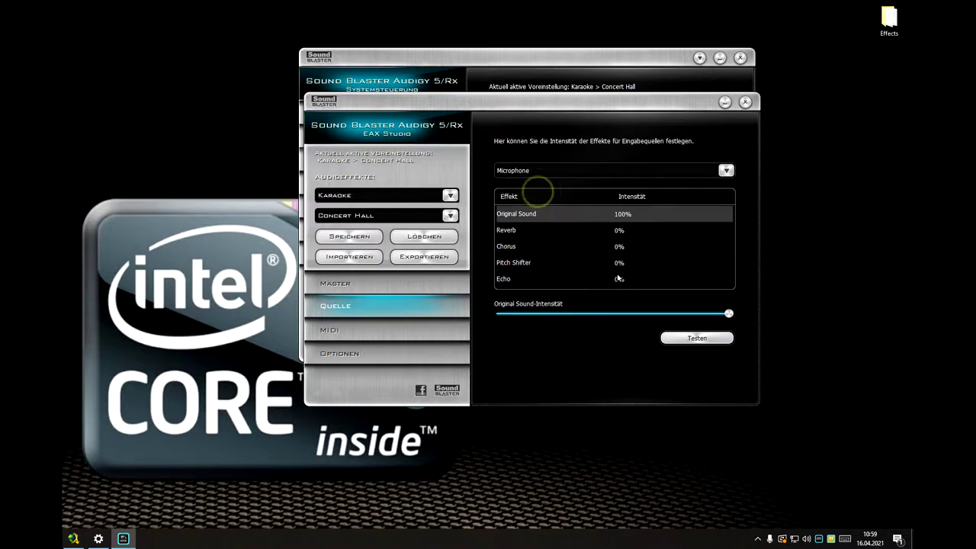
left_click(532, 231)
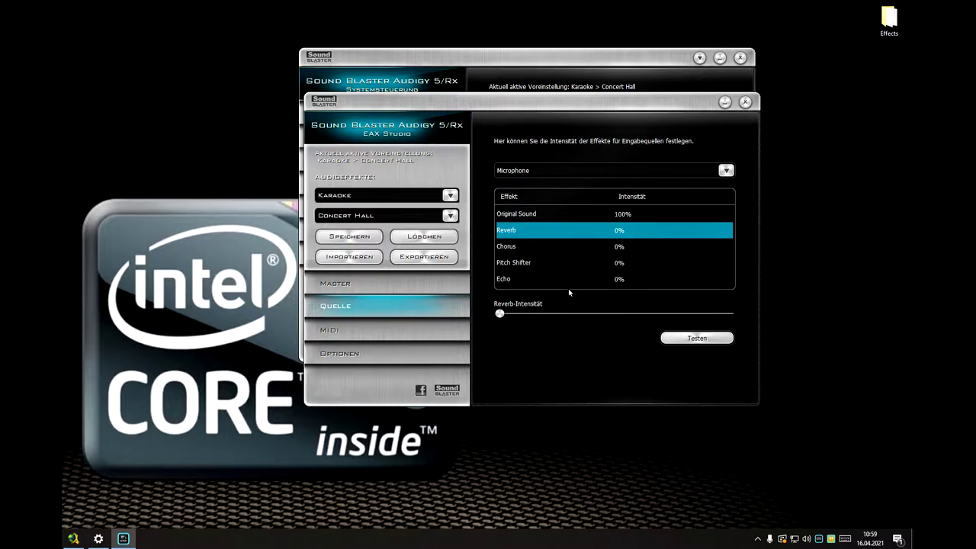
left_click(577, 313)
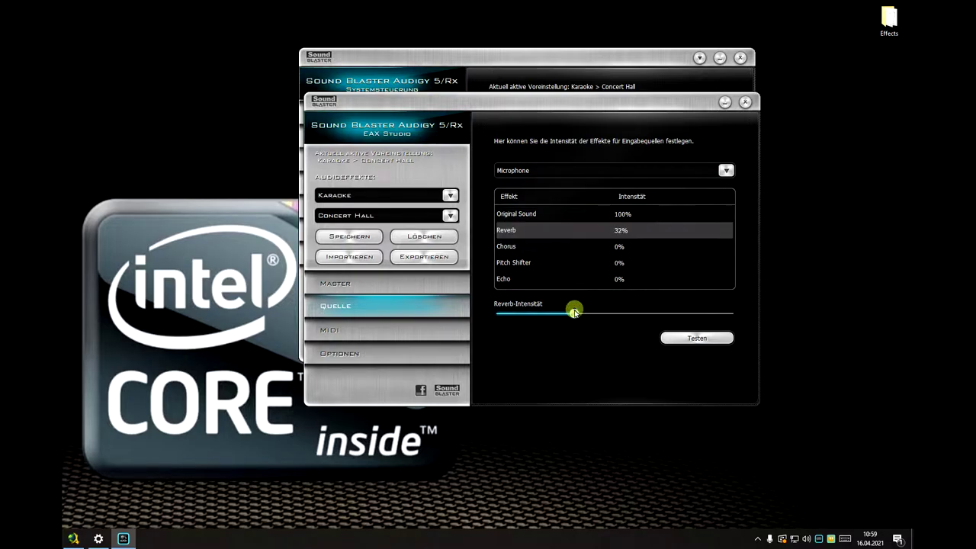
left_click_drag(577, 314, 582, 314)
left_click(565, 279)
left_click(601, 313)
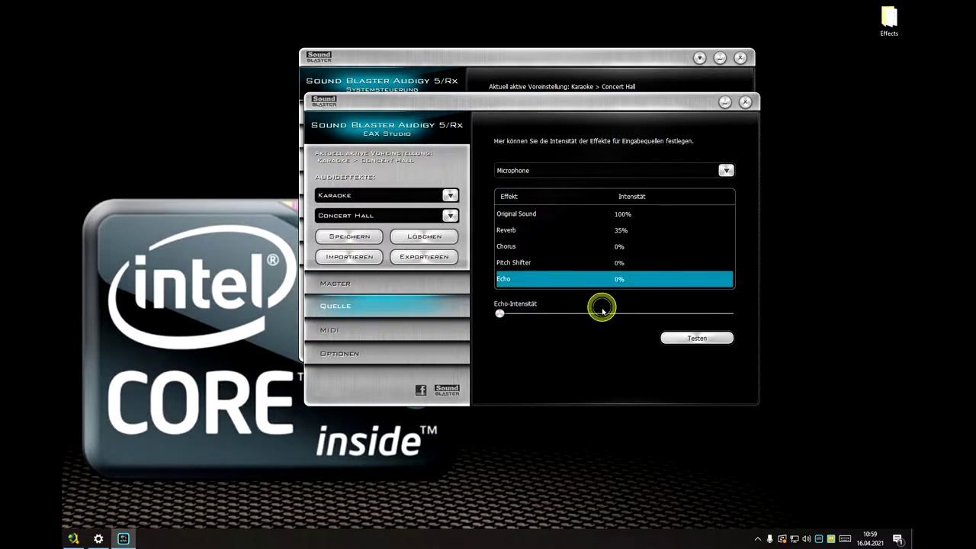
left_click_drag(601, 313, 592, 314)
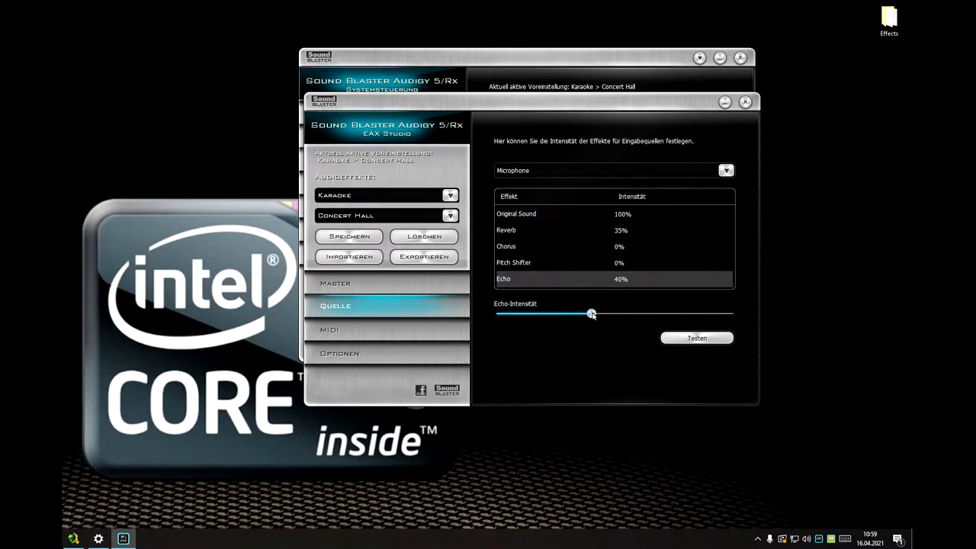
Step: For the Line-In source, set the Original Sound intensity to 100% and the Pitch Shifter intensity to 0%
left_click(560, 170)
left_click(553, 209)
left_click(570, 228)
left_click(575, 213)
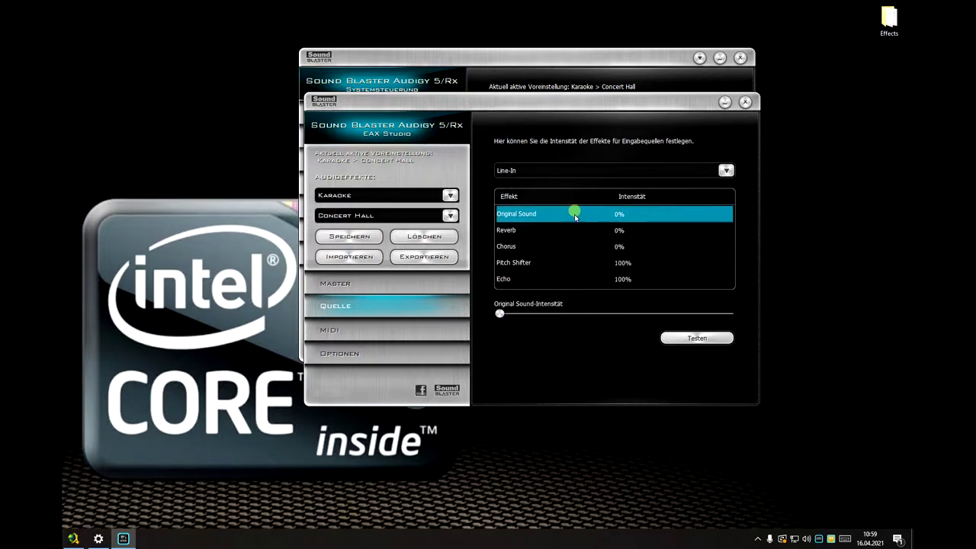
mouse_move(499, 313)
left_mouse_down()
mouse_move(730, 313)
mouse_move(499, 313)
left_mouse_up()
left_click(534, 264)
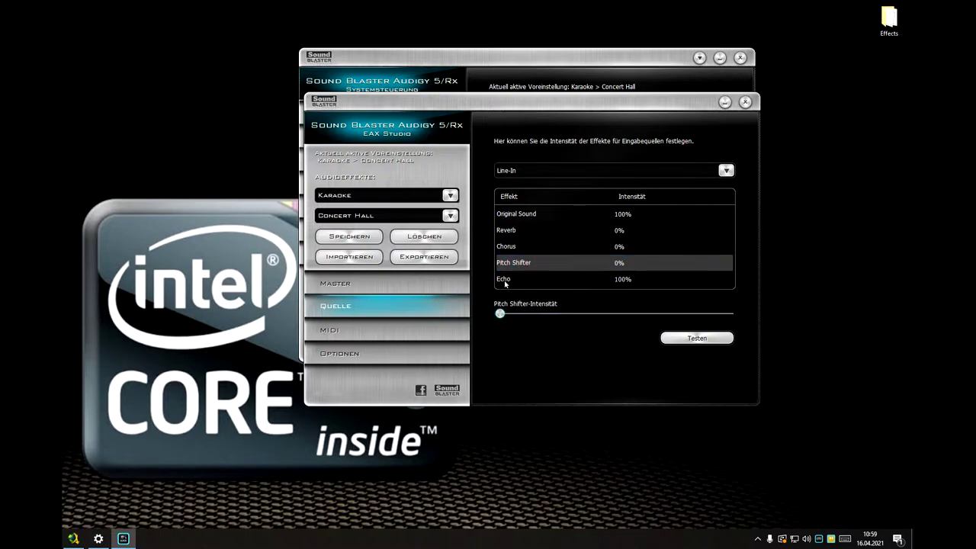
Step: Set the Line-In source's Echo intensity to 40% and its Reverb intensity to 35%
left_click(505, 279)
left_click_drag(572, 313, 594, 313)
left_click(585, 232)
left_click_drag(498, 314, 581, 314)
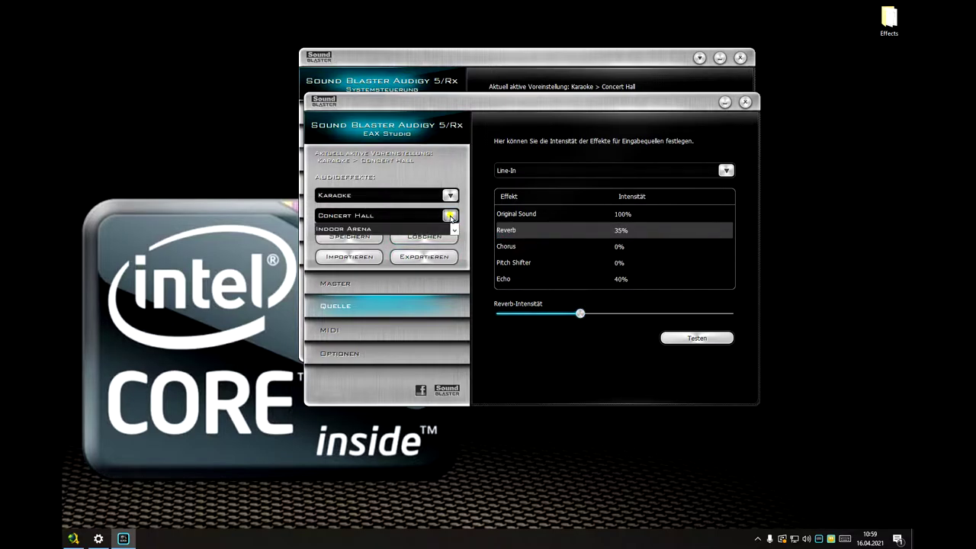
Step: Save the adjusted effect settings as a preset named "Ca Hat#" in the Benutzerdefiniert category and close EAX Studio
left_click(451, 217)
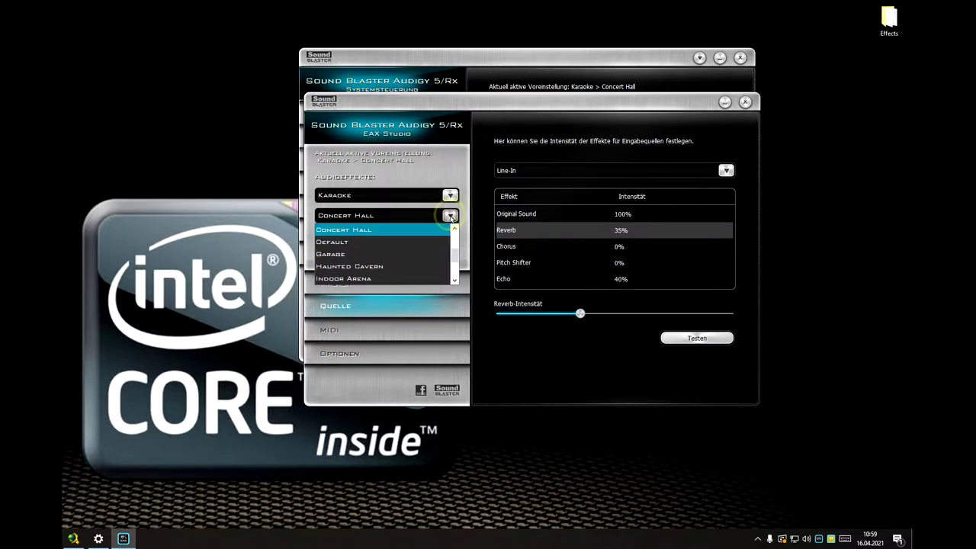
left_click(414, 195)
scroll(418, 213, "up", 1)
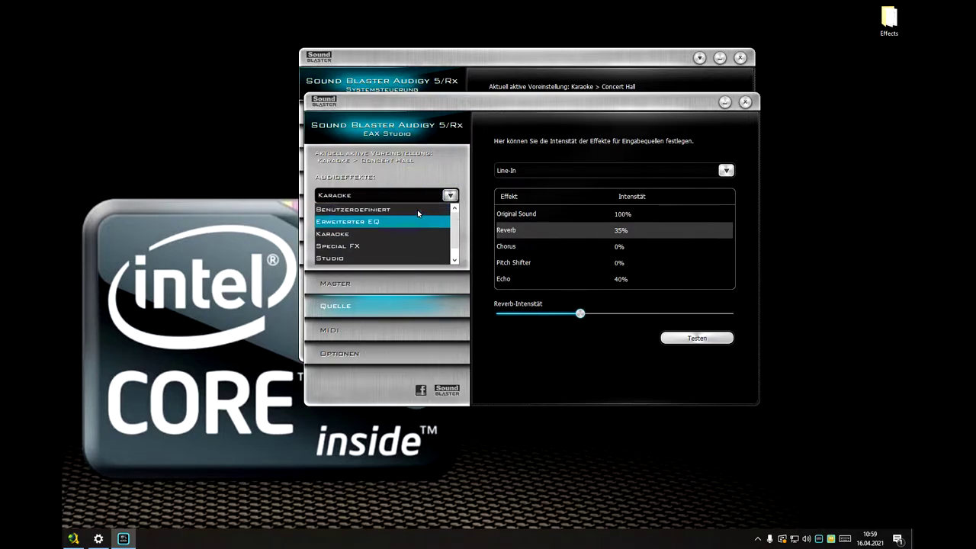
left_click(410, 212)
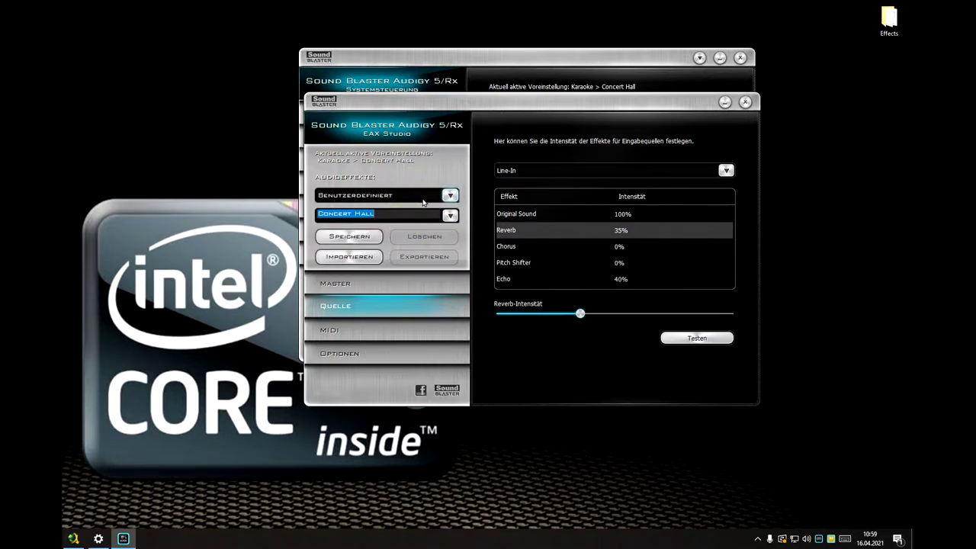
type("Ca Hat#")
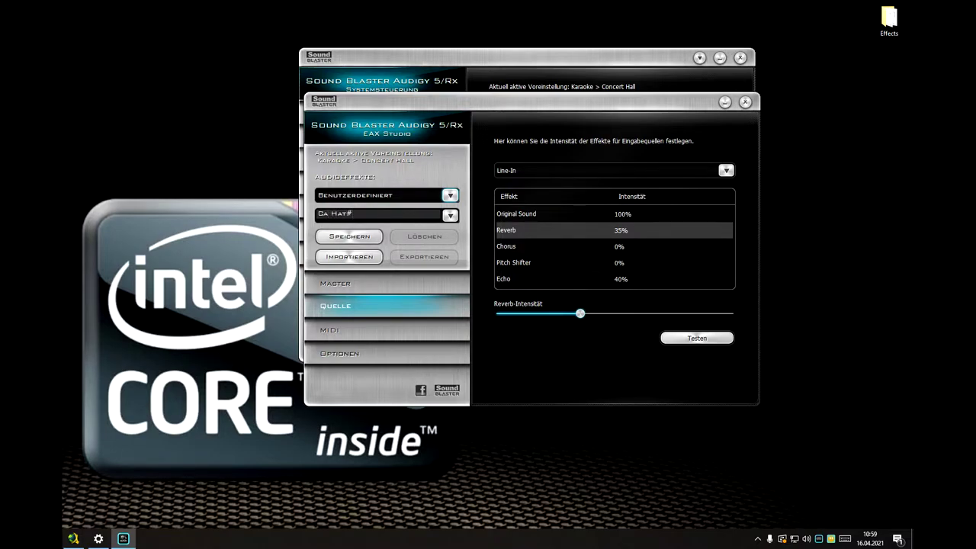
left_click(368, 237)
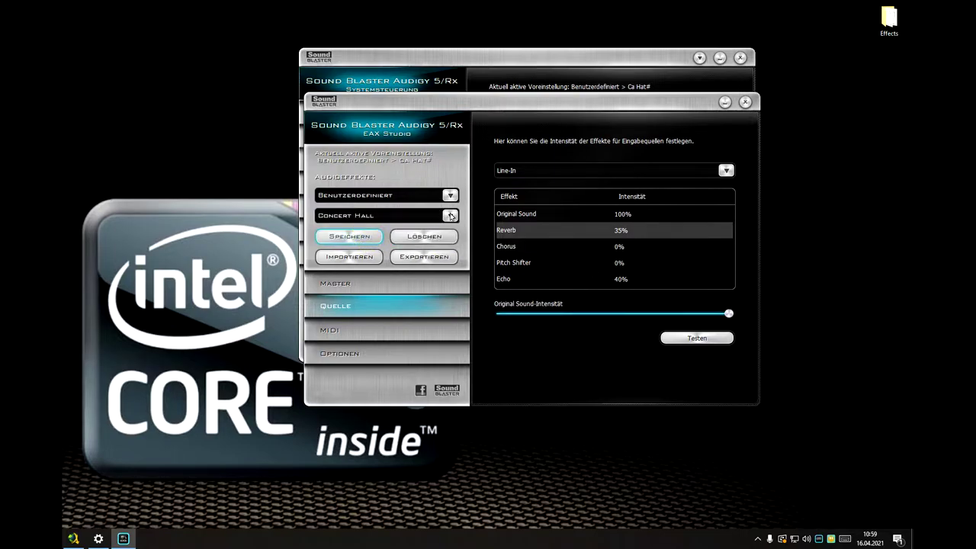
left_click(745, 102)
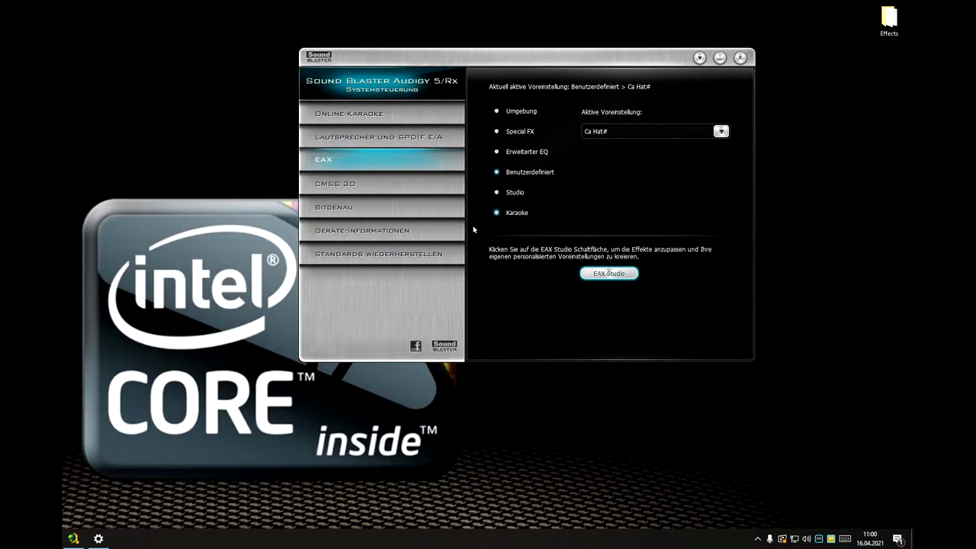
Step: Activate the (No Effects) preset and check the microphone level and pitch shift controls, leaving the microphone at 100
left_click(642, 129)
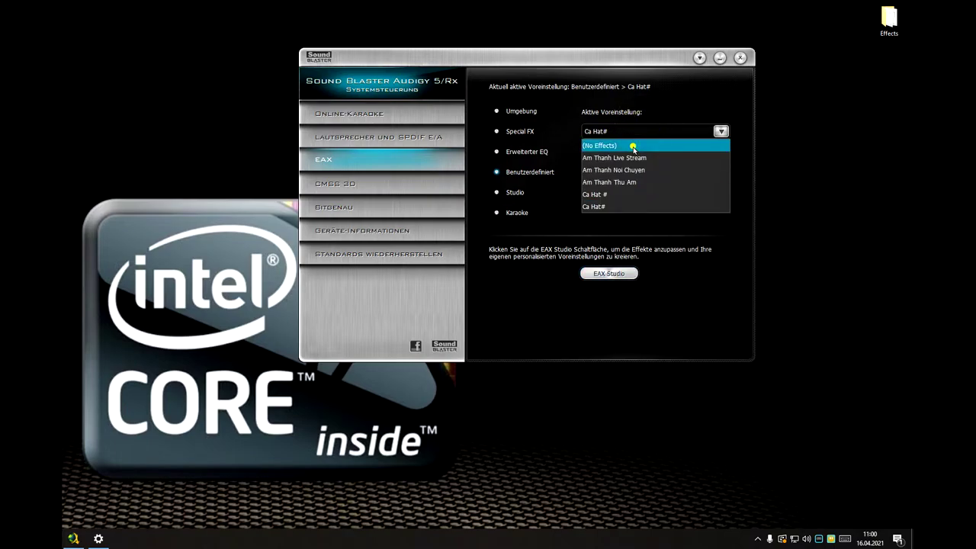
left_click(633, 147)
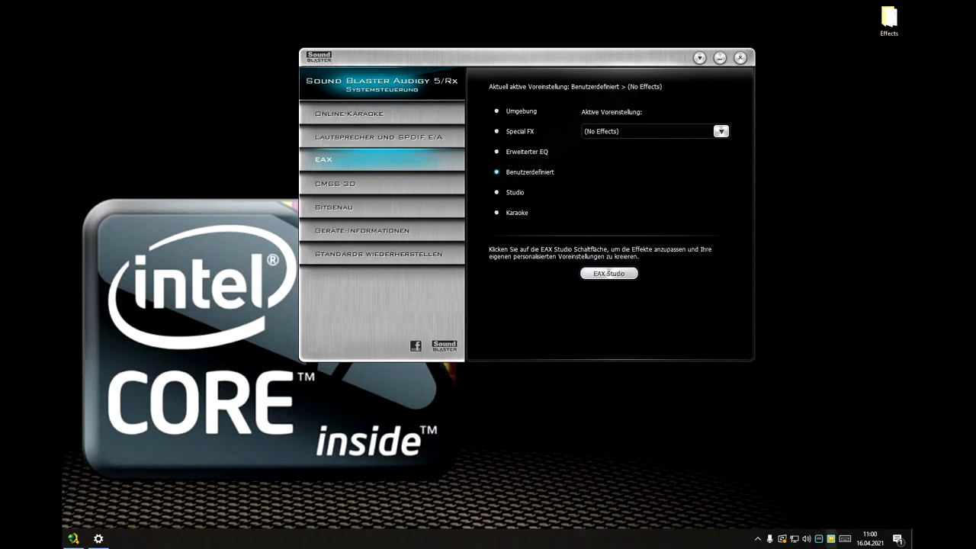
left_click(820, 543)
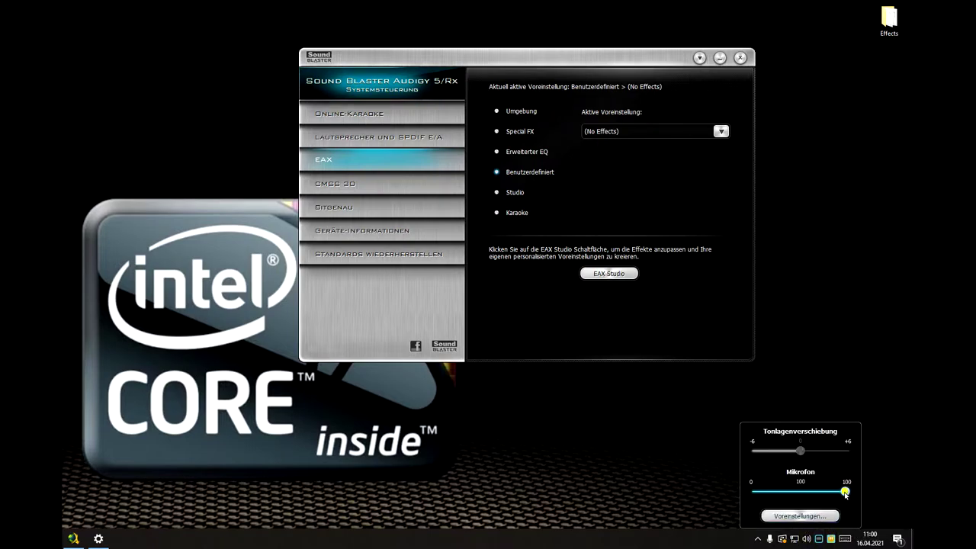
left_click_drag(842, 494, 861, 500)
left_click(883, 475)
left_click(820, 539)
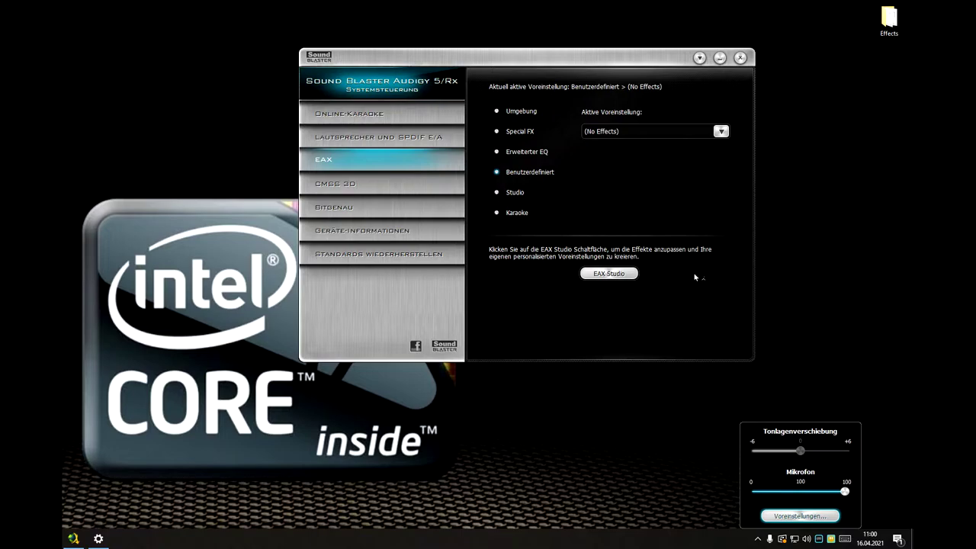
Step: Make Ca Hat# the active preset and check the Tonlagenverschiebung control, leaving the pitch shift at 0
left_click(604, 135)
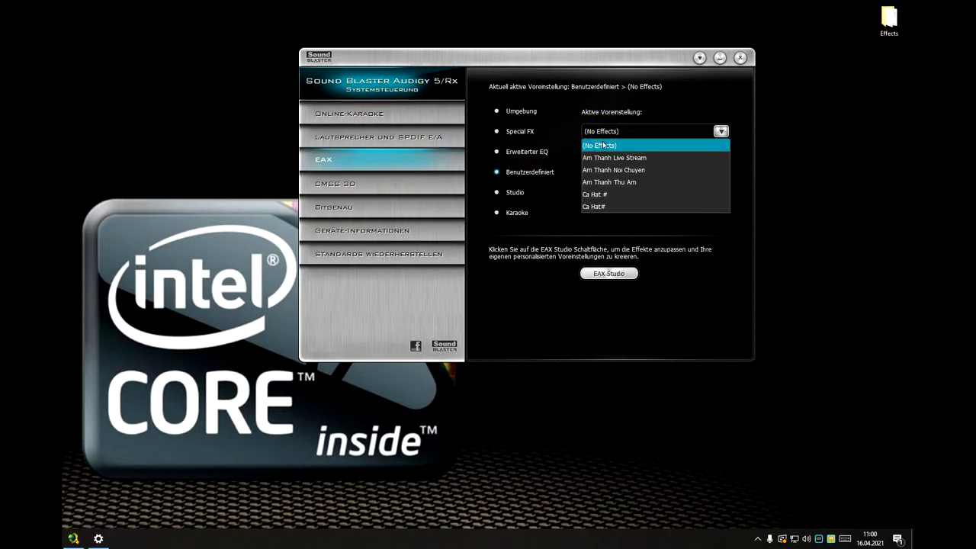
left_click(614, 206)
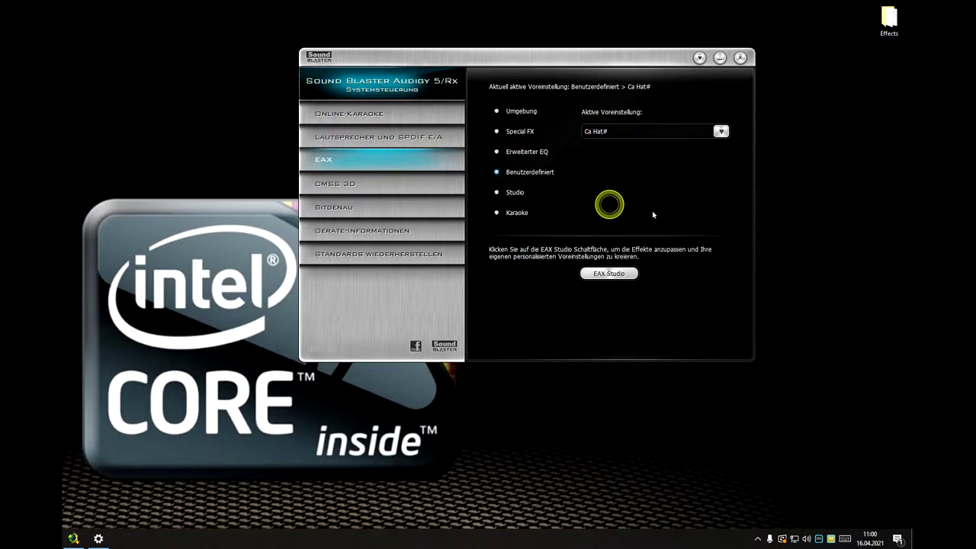
left_click(819, 539)
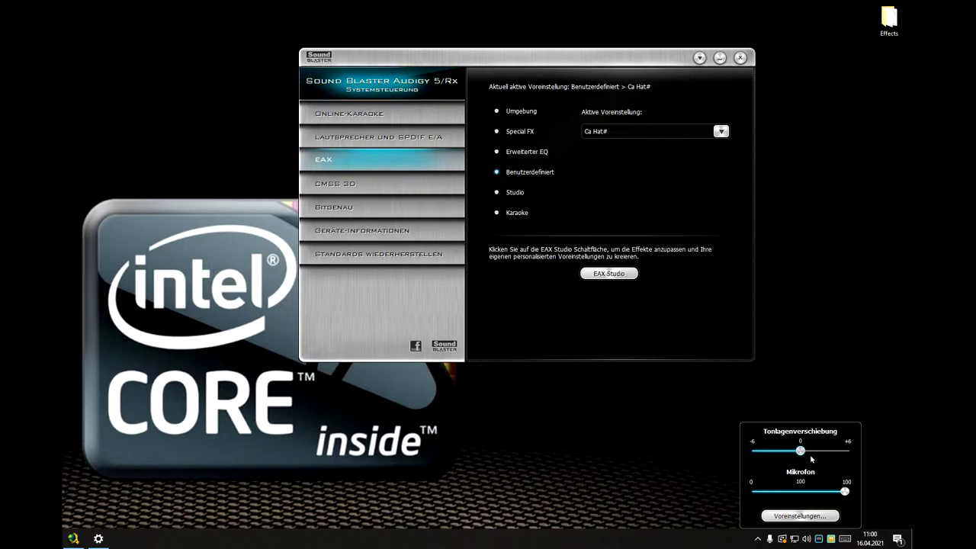
mouse_move(801, 450)
left_mouse_down()
mouse_move(756, 452)
mouse_move(860, 460)
mouse_move(805, 463)
left_mouse_up()
left_click(832, 379)
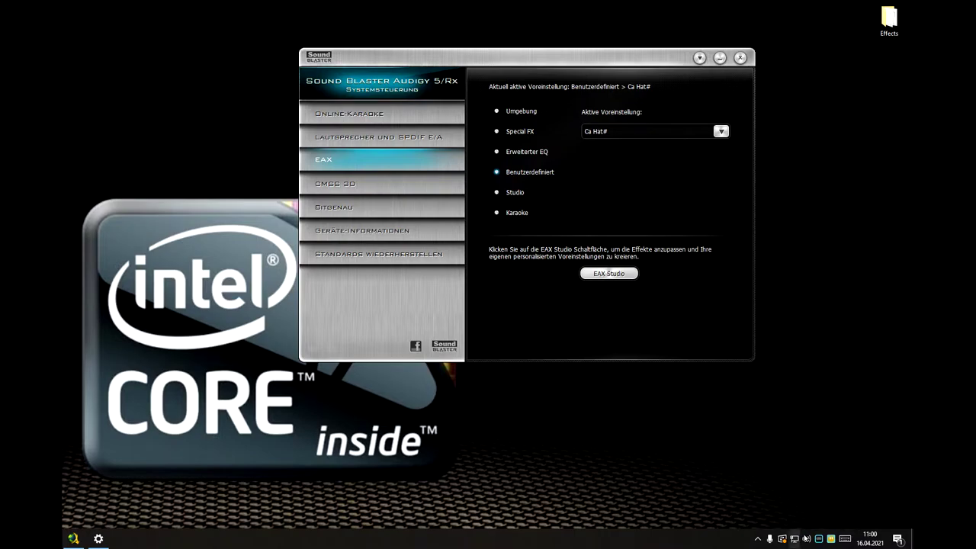
Step: Review the shortcut preferences for pitch shift and microphone level, keep both shortcut options enabled, and accept the settings
left_click(819, 538)
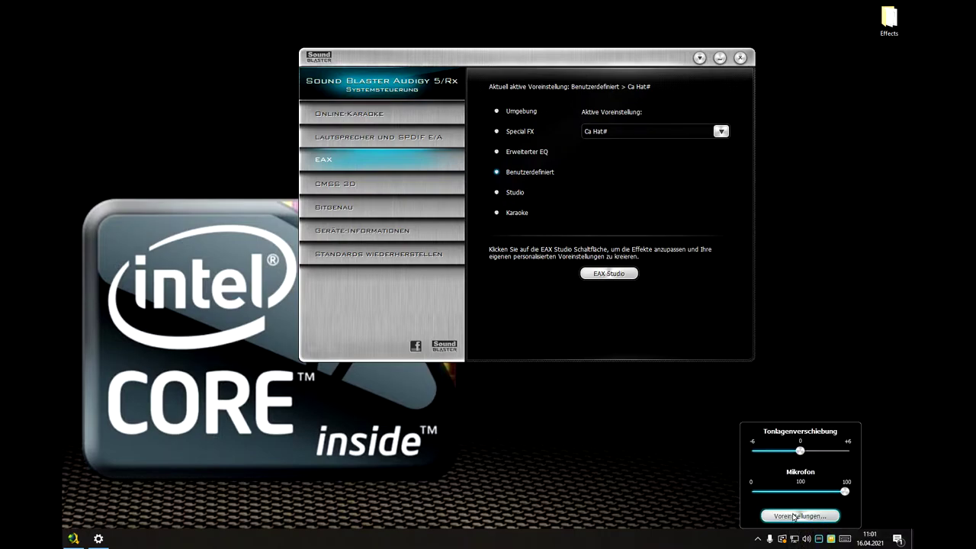
left_click(792, 517)
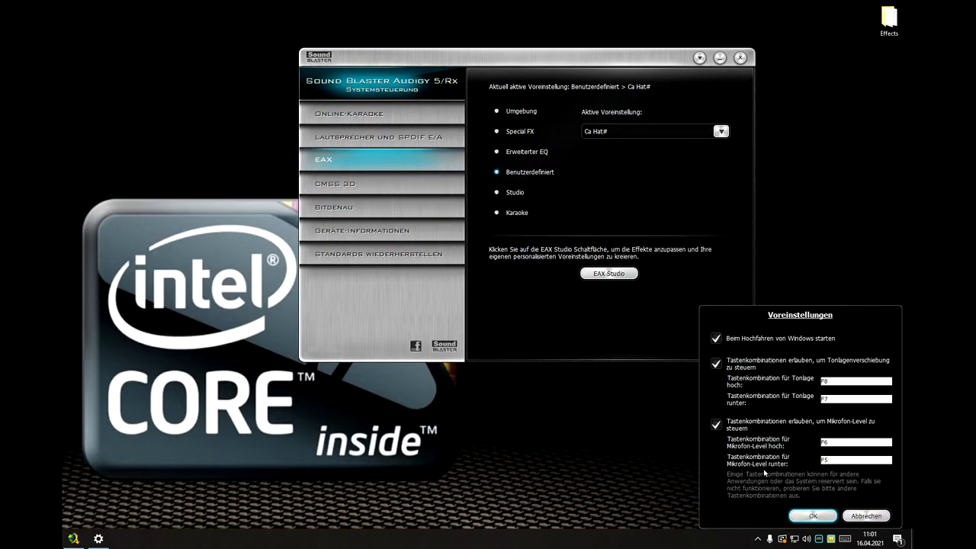
left_click(717, 364)
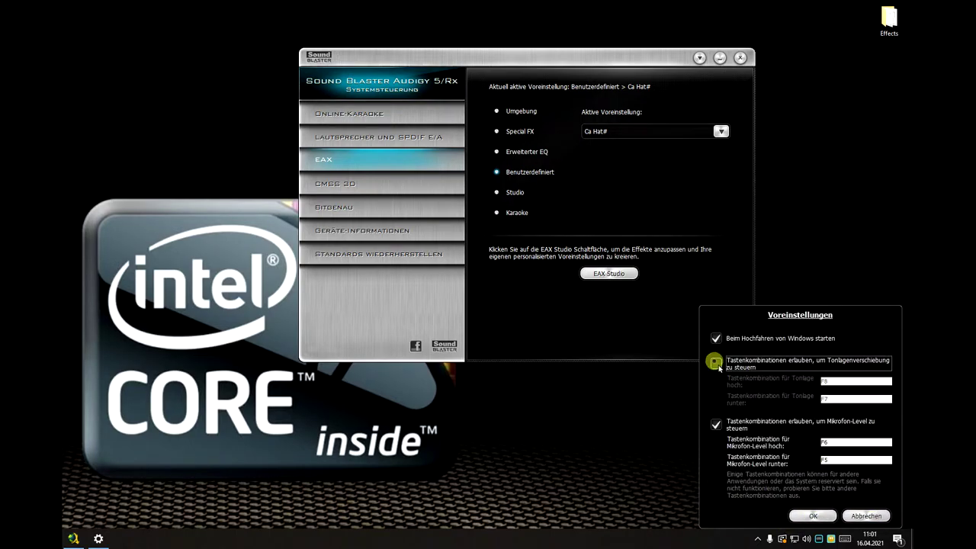
left_click(717, 364)
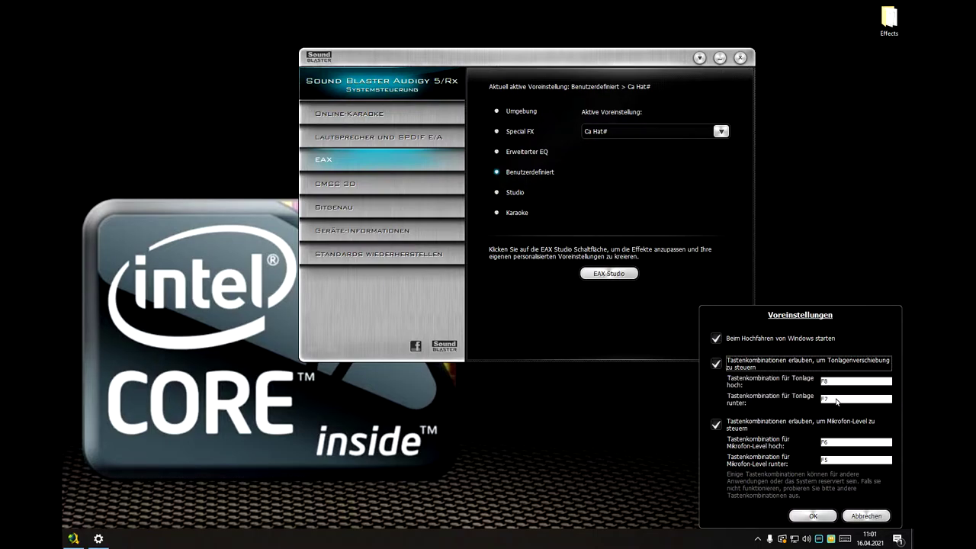
left_click(839, 461)
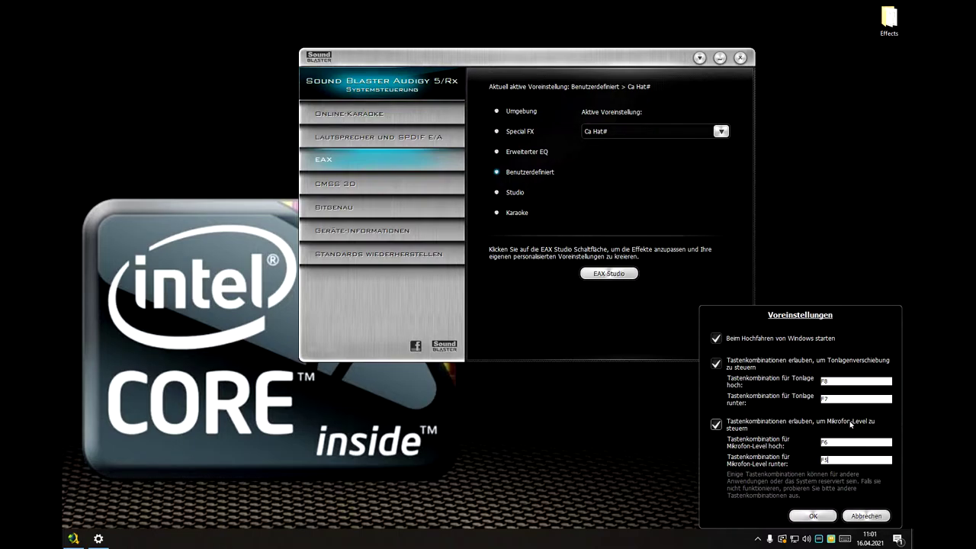
left_click(814, 516)
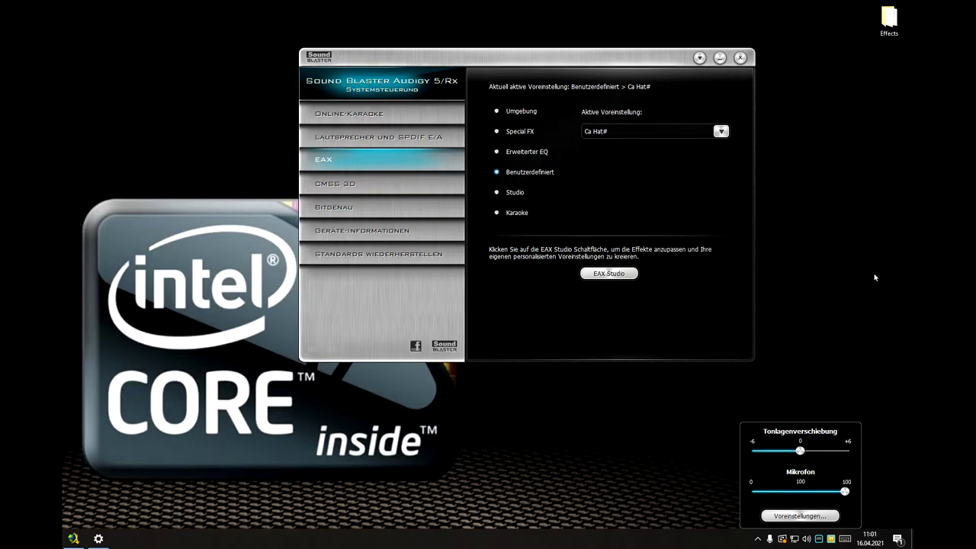
Step: Minimize the sound card control panel, launch SoundCollection from the Release folder and move its Sounds window clear of the folder
left_click(718, 59)
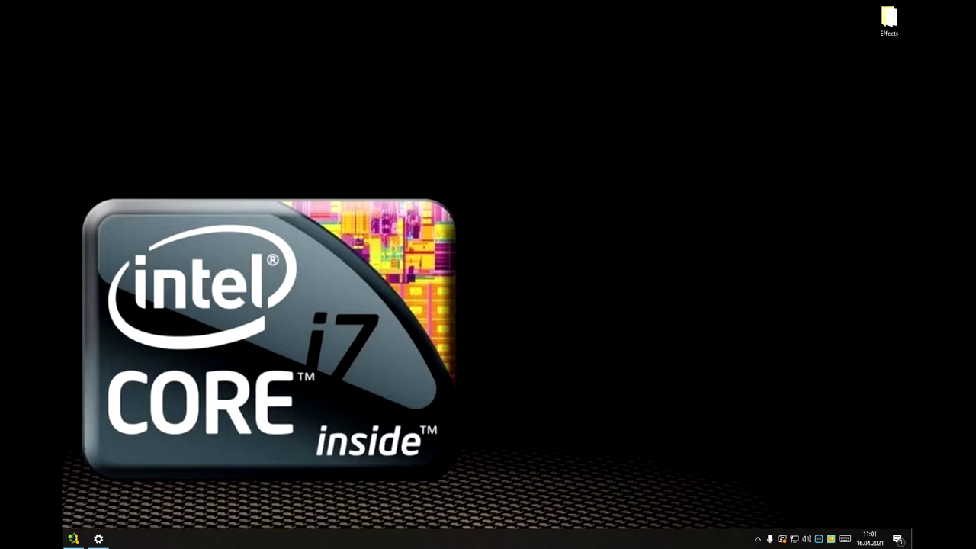
double_click(132, 385)
scroll(201, 420, "down", 5)
scroll(182, 457, "down", 6)
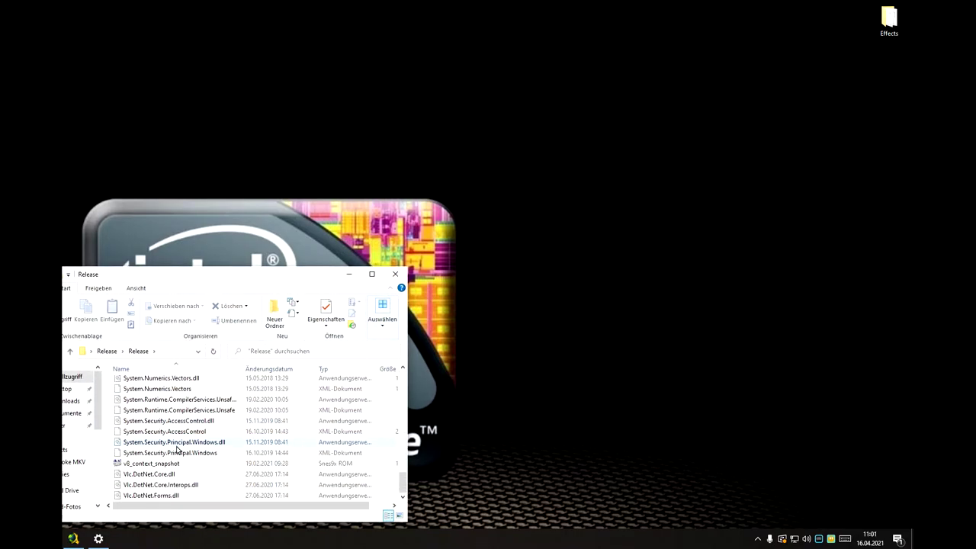
scroll(153, 435, "up", 2)
double_click(130, 391)
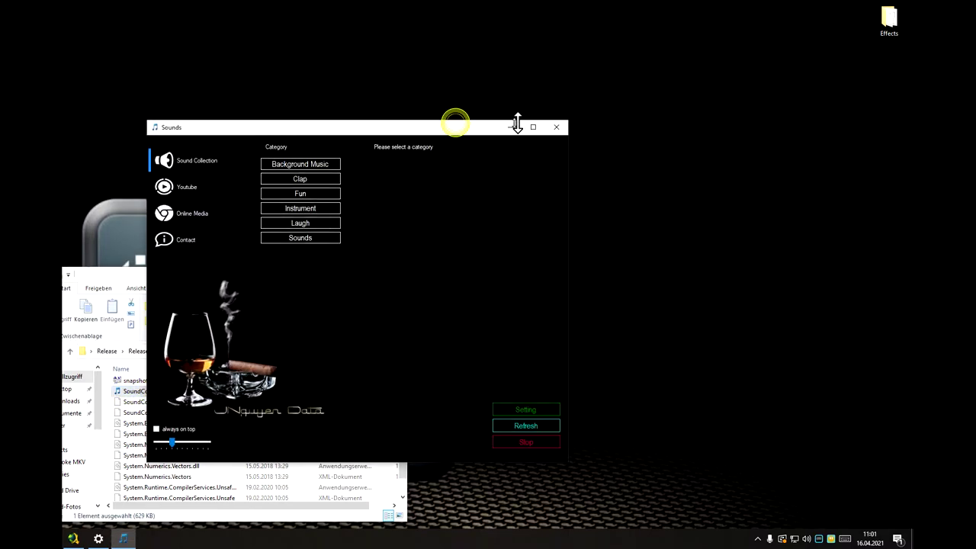
left_click_drag(439, 130, 705, 80)
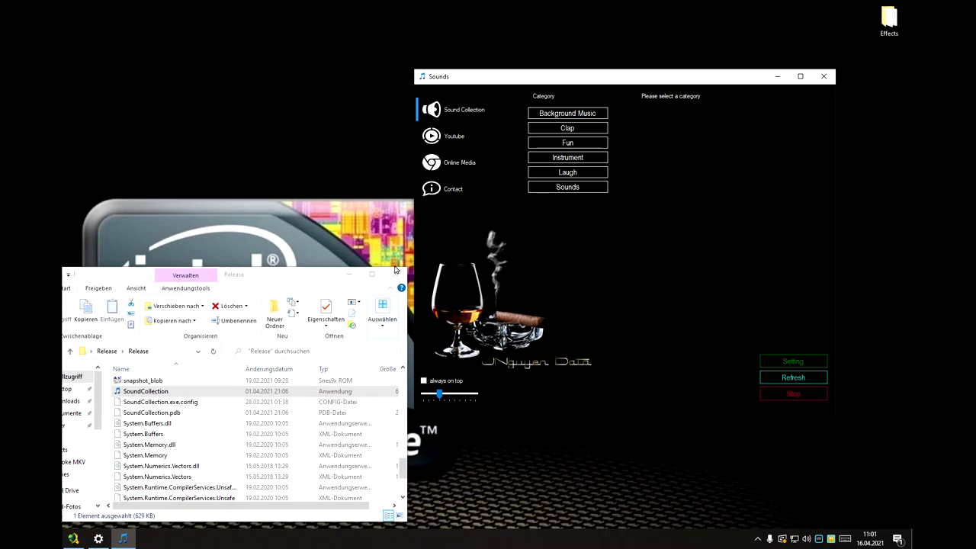
Step: Play the "3 Hours" track from the Background Music category, minimize the folder window and raise the playback volume
left_click(568, 113)
left_click(680, 102)
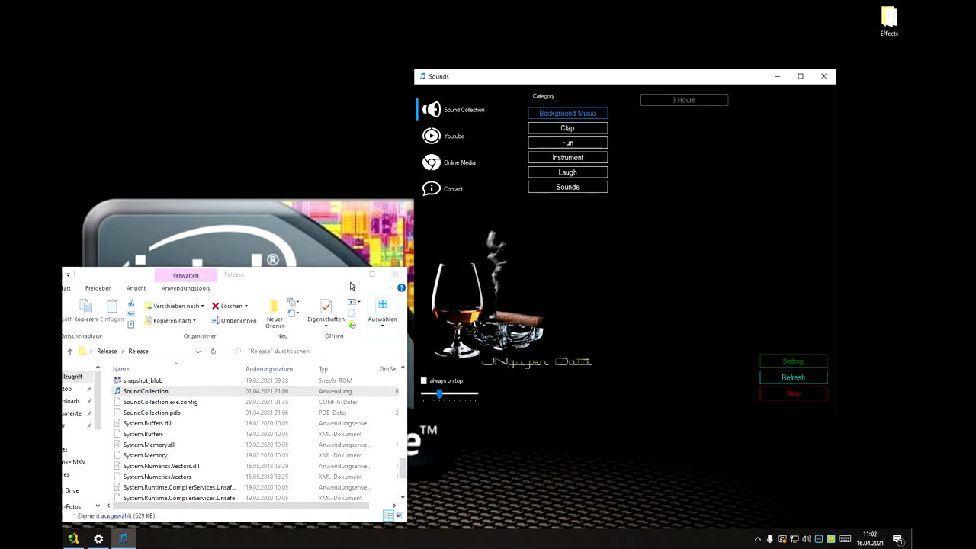
left_click(349, 276)
left_click_drag(437, 397, 460, 400)
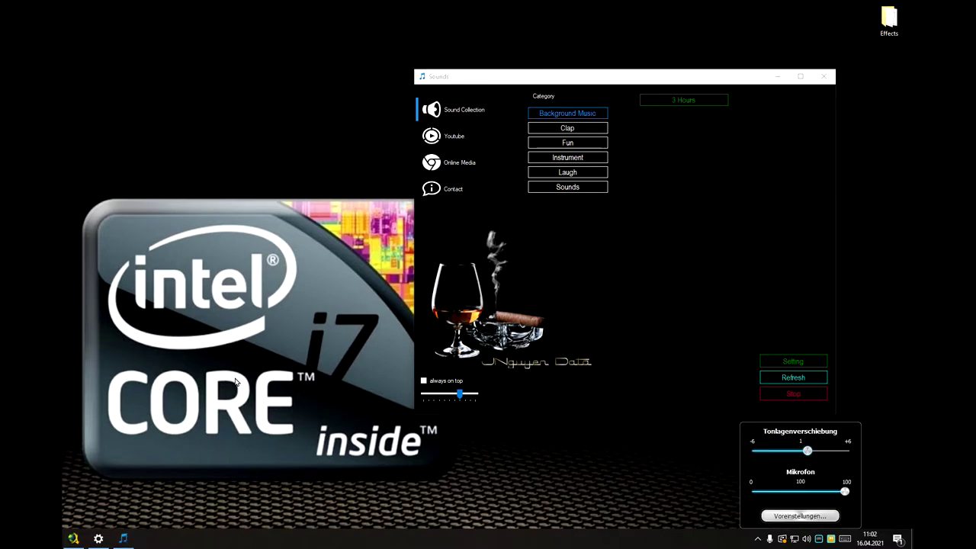
Step: Test the pitch shift on the playing background music by raising it and lowering it again
key("Right")
key("Right")
key("Left")
key("Left")
key("Left")
Step: Open the Youtube section with the music volume at its minimum, accept the YouTube consent notice and decline signing in
left_click(468, 140)
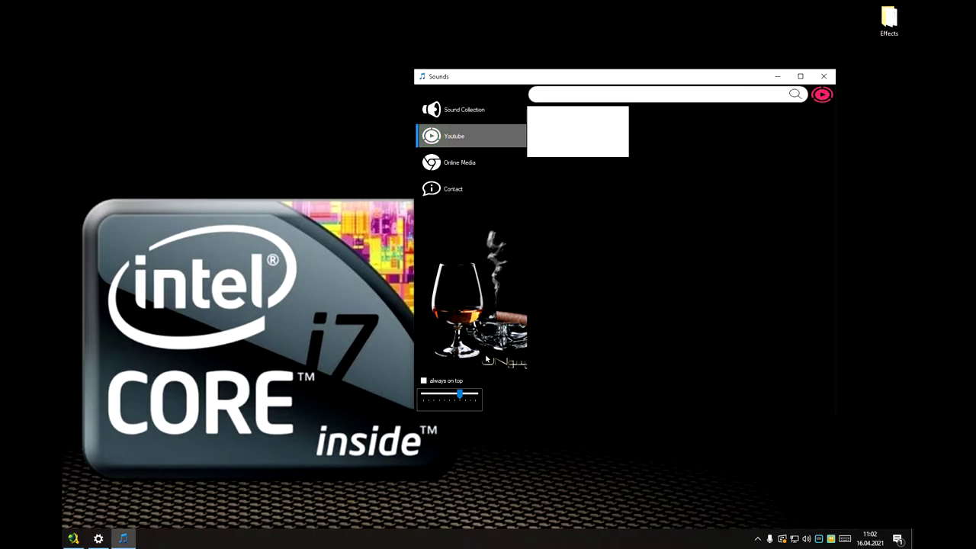
scroll(459, 395, "down", 5)
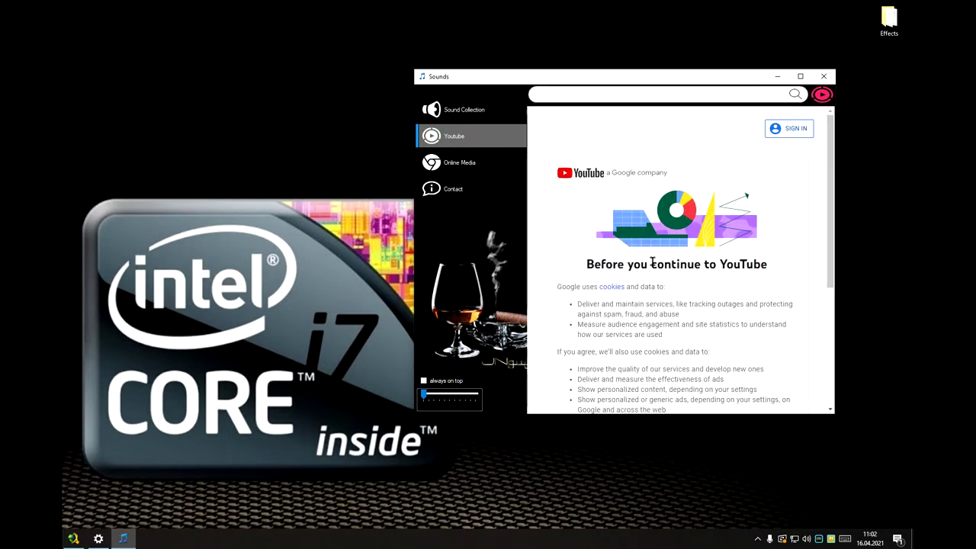
scroll(647, 324, "down", 5)
left_click(768, 367)
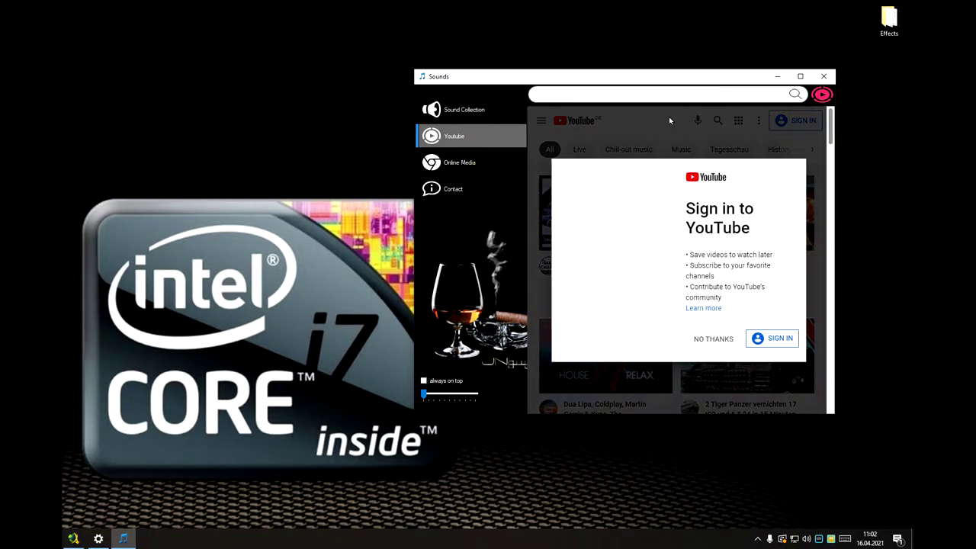
left_click(710, 339)
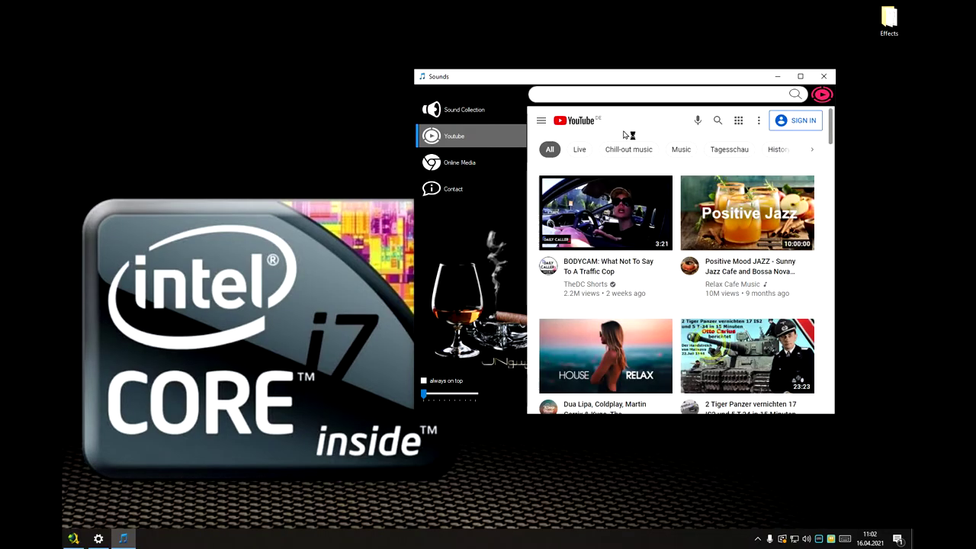
Step: Search YouTube for "lac mat mua xuan damvinh hung karaoke" and open the video "Karaoke MTV Lac mat mua xuan dam vinh hung"
left_click(642, 96)
type("lac mat mua xuan damvinh hung karaoke")
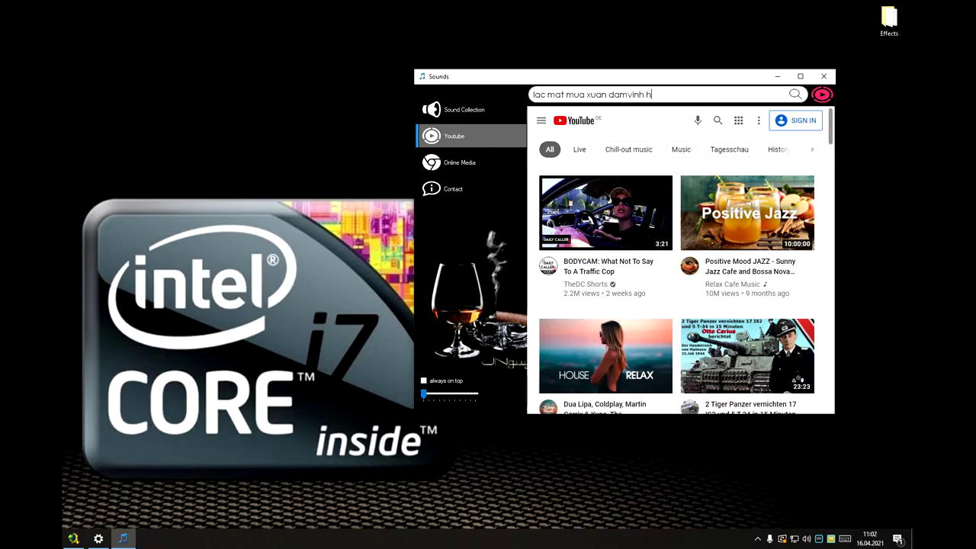
key("Return")
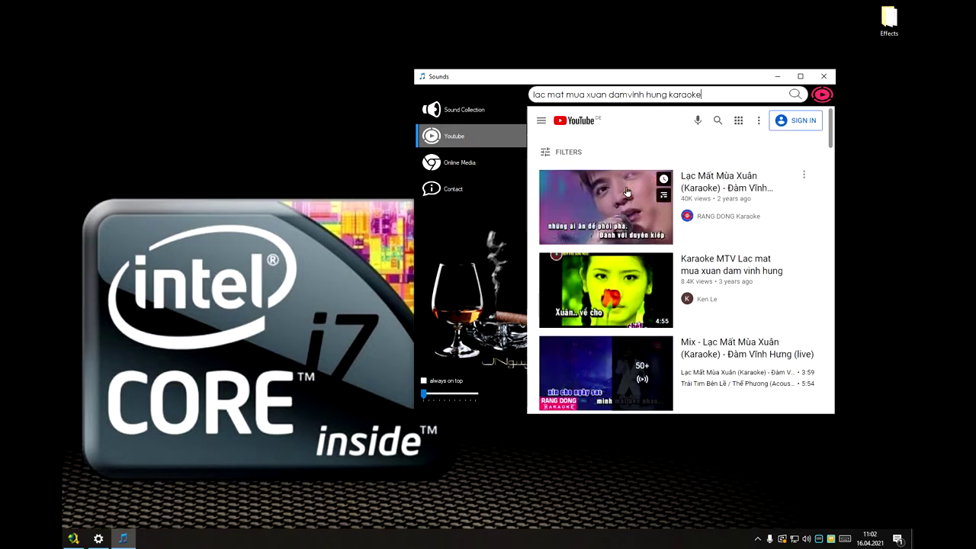
left_click(602, 287)
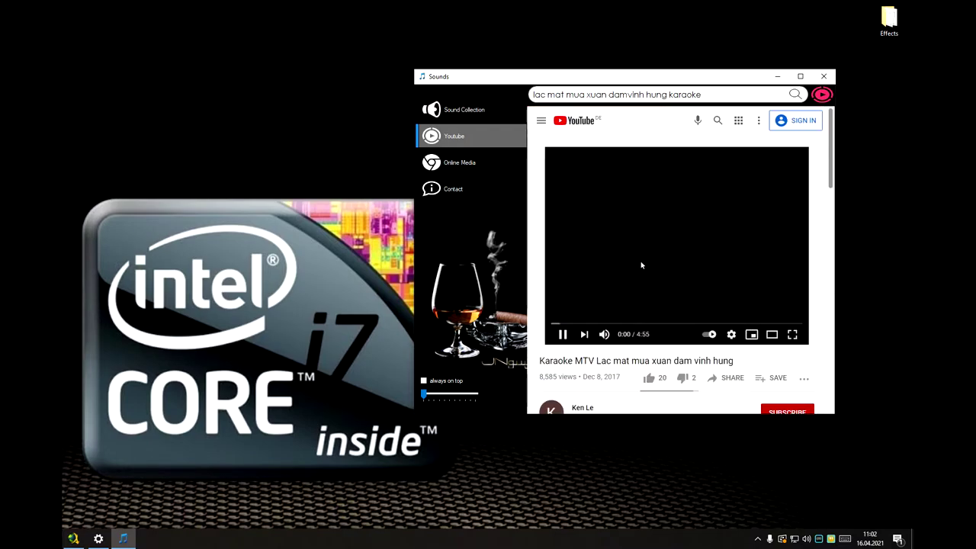
Step: Skip ahead in the karaoke video past its opening titles
left_click(788, 191)
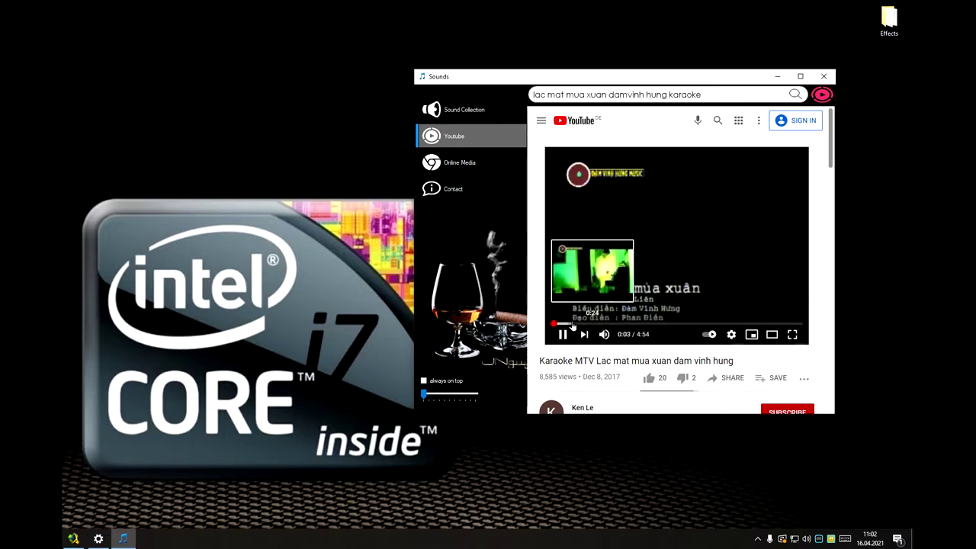
left_click(572, 324)
left_click(586, 325)
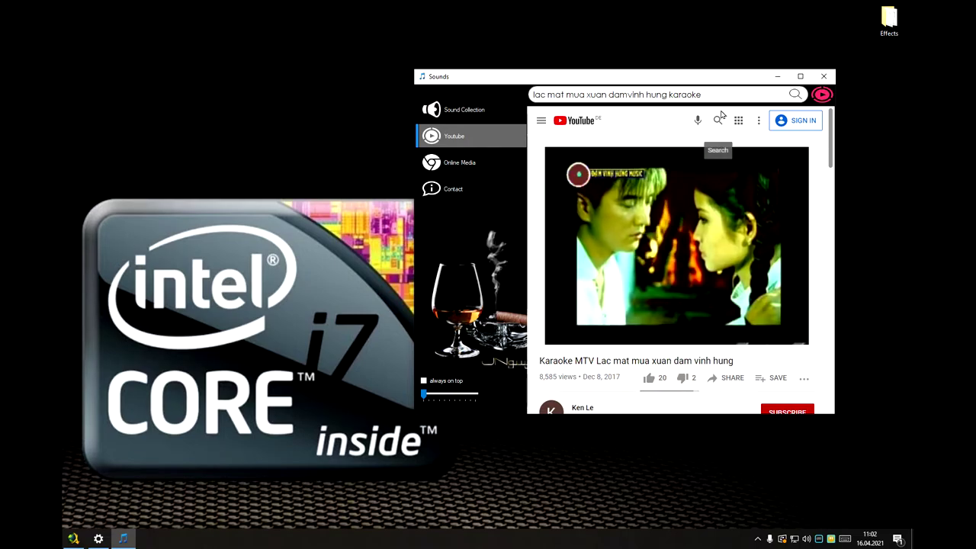
Step: Test the pitch shift on the karaoke video by raising it to 2 and lowering it to -3, return it to 0 and pause the video
left_click(602, 324)
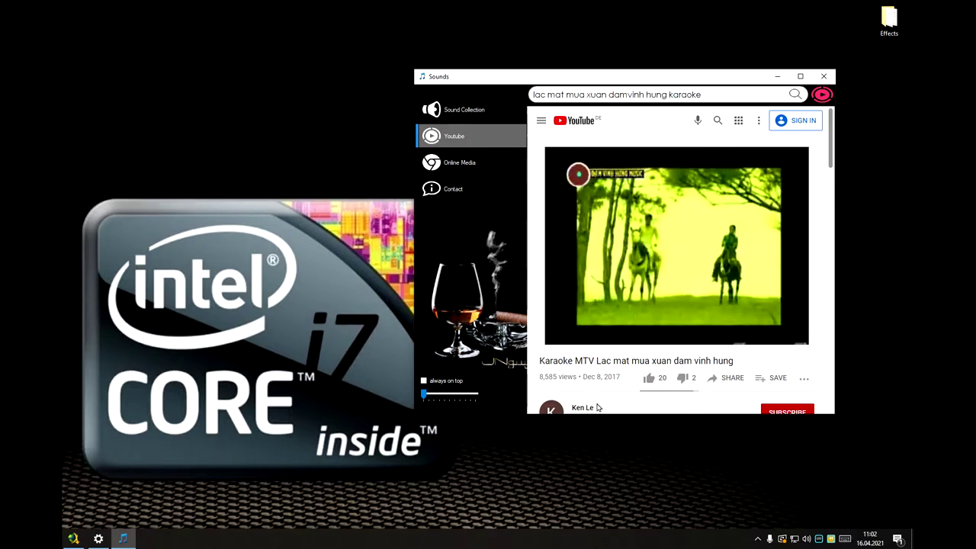
mouse_move(618, 337)
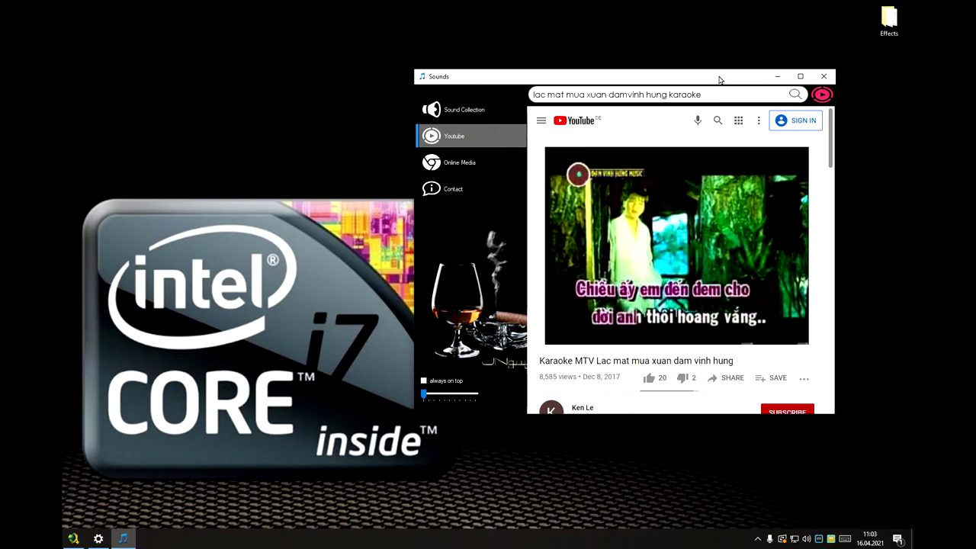
mouse_move(660, 224)
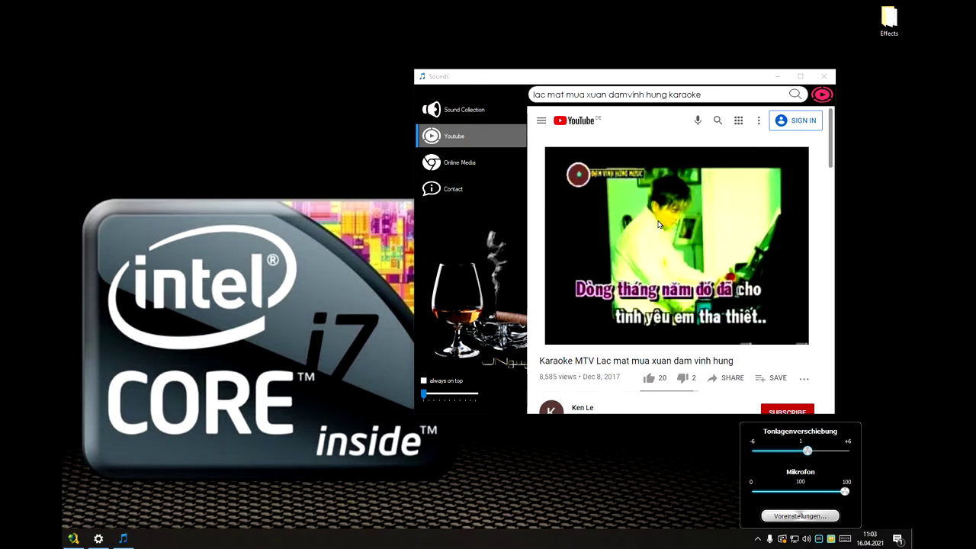
key("Right")
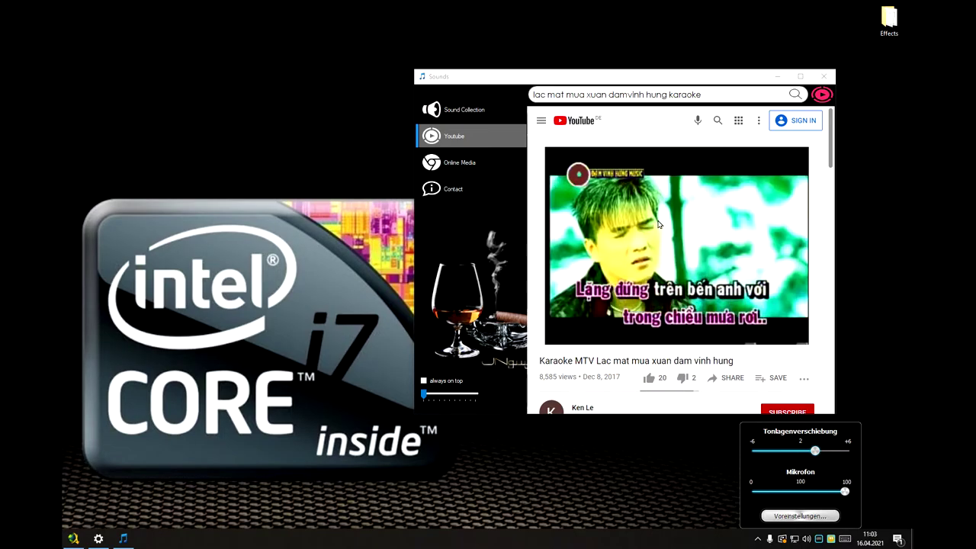
key("Left")
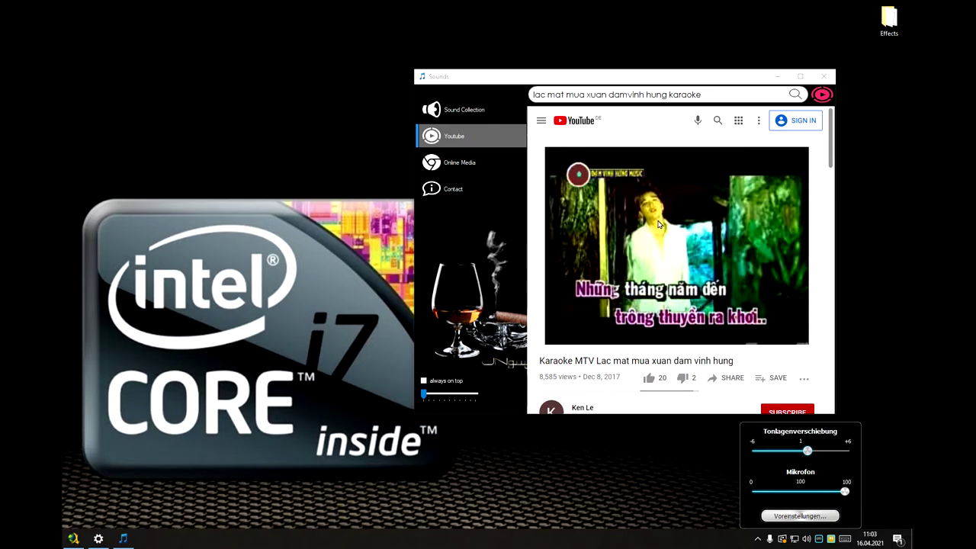
key("Left")
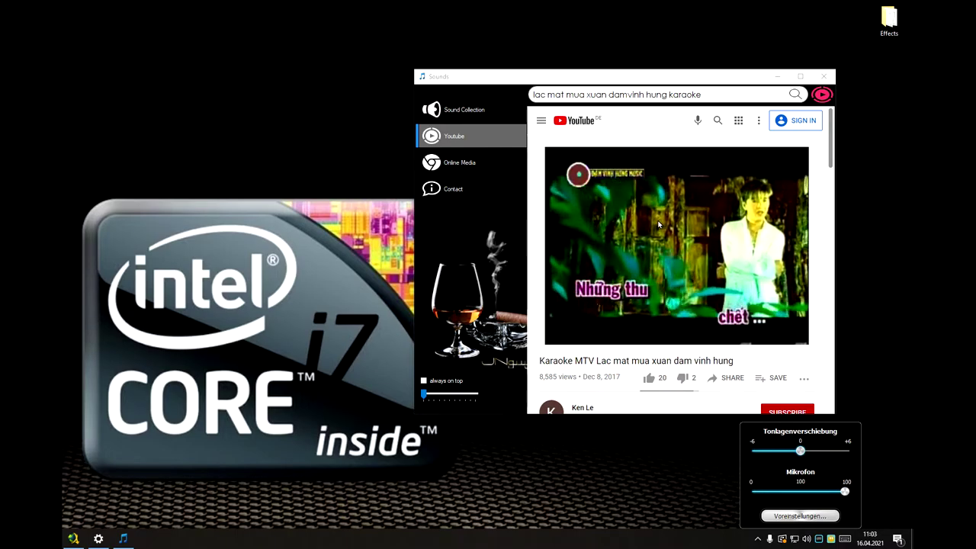
key("Left")
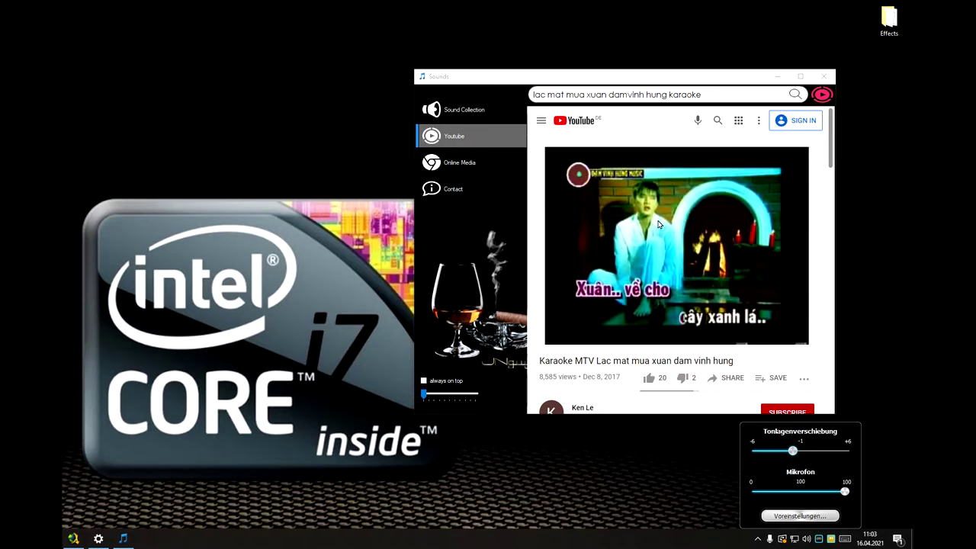
key("Left")
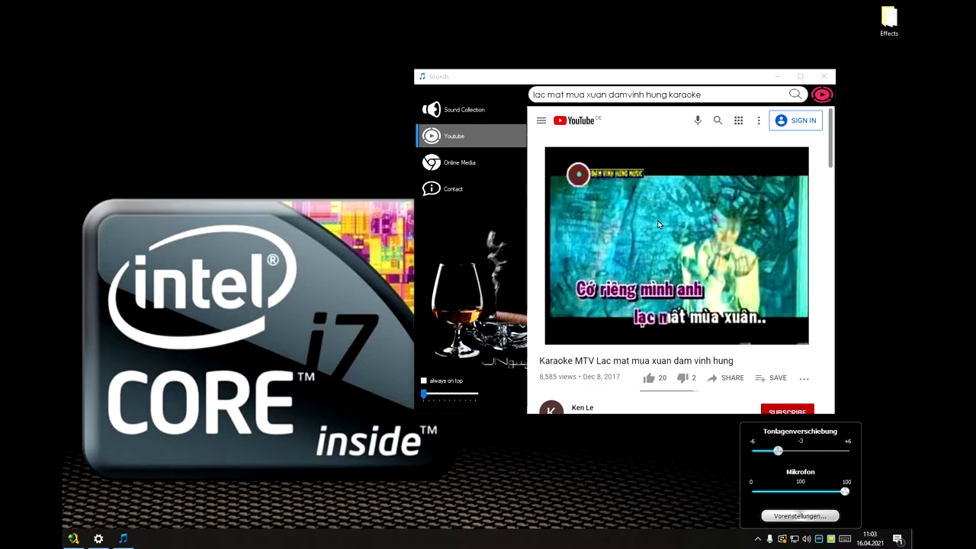
key("Right")
key("Right")
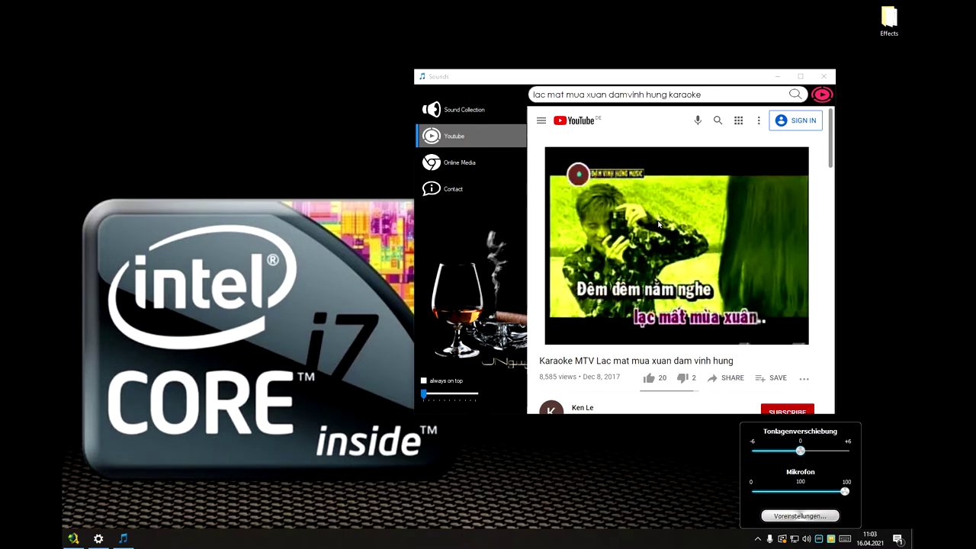
left_click(666, 256)
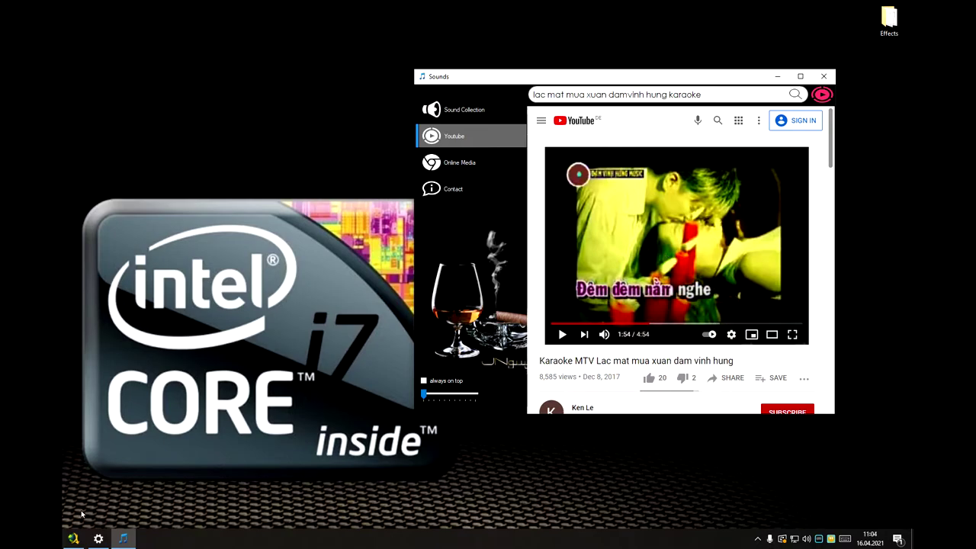
Step: Switch to the Sound Blaster control panel, activate the custom preset Am Thanh Noi Chuyen and move the window aside from the video
left_click(603, 131)
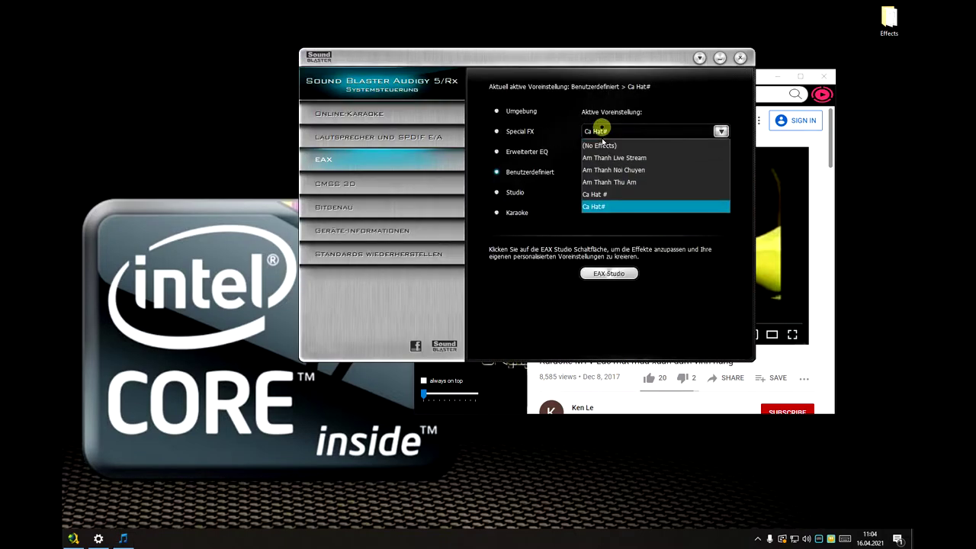
left_click(613, 170)
left_click_drag(616, 60, 394, 76)
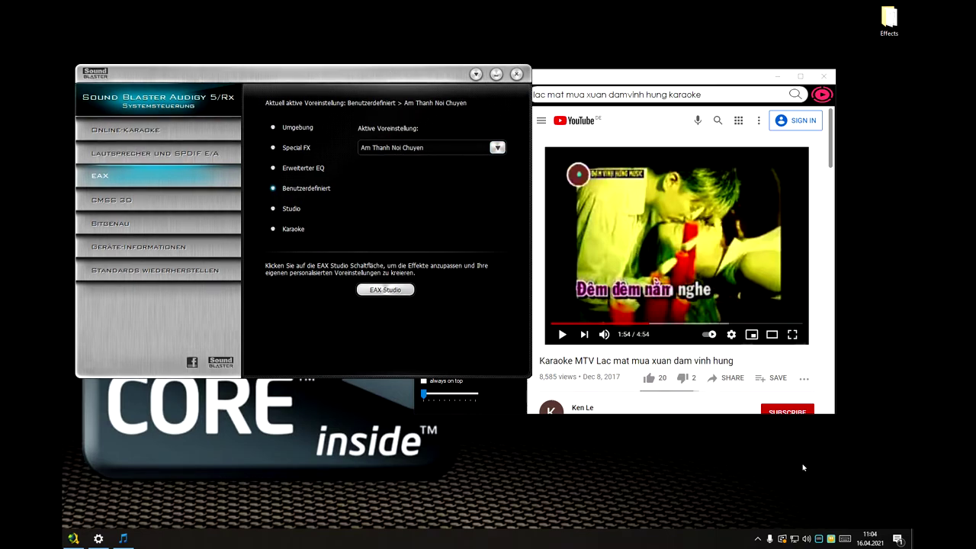
Step: Open the pitch shift and microphone quick controls, and select the Karaoke category in the EAX settings
left_click(819, 538)
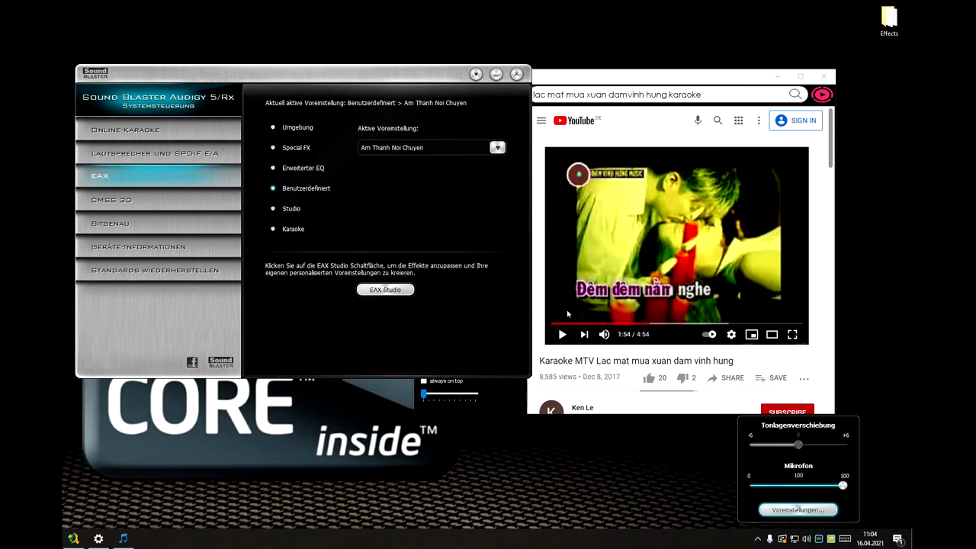
left_click(273, 229)
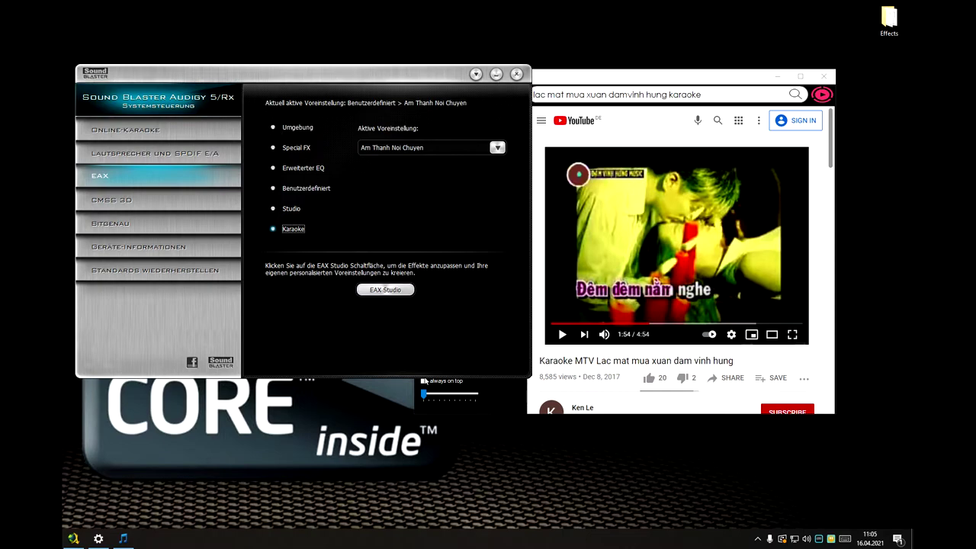
Step: Open Smart Recorder's instant recording page (Sofortaufnahme) and enable its input level meter
left_click(817, 540)
left_click(468, 91)
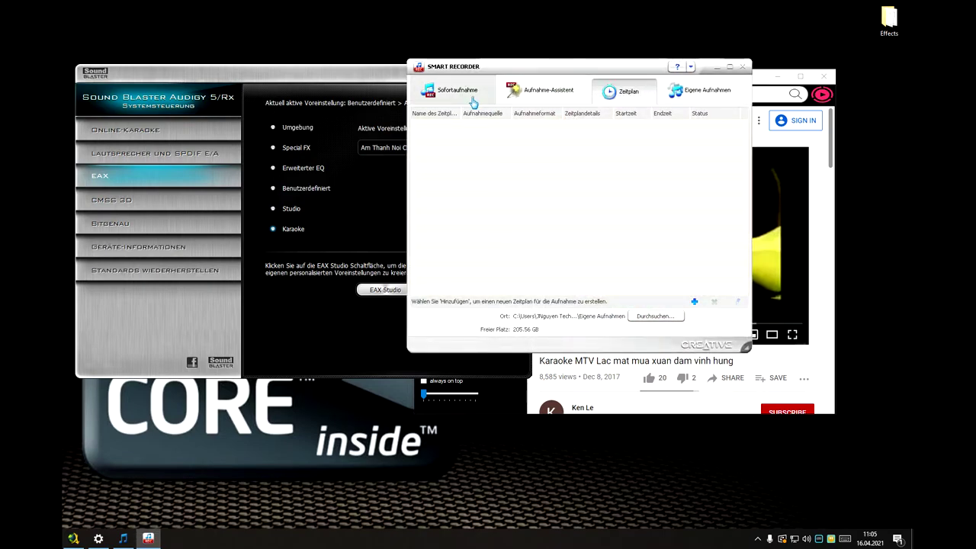
left_click(516, 148)
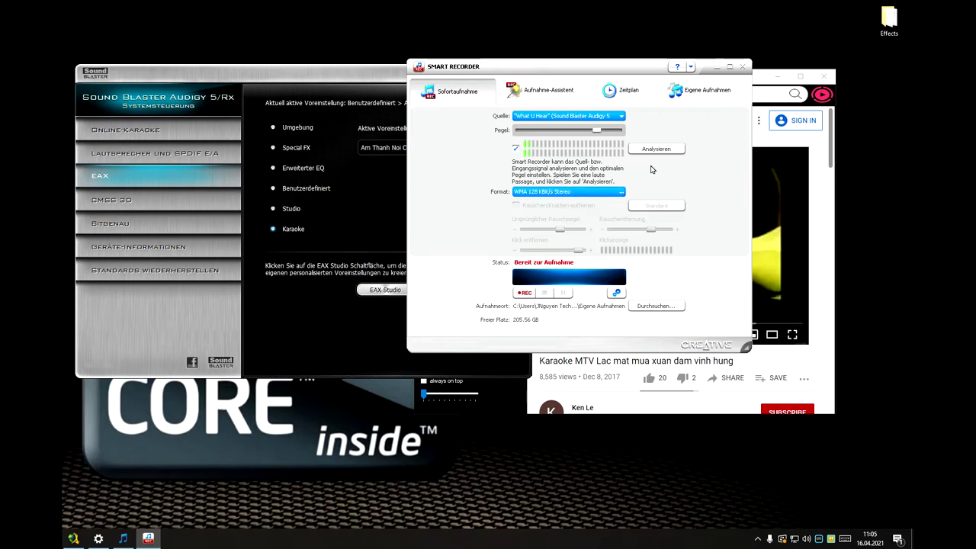
Step: Set the Smart Recorder recording format to WMA Stereo at 320 kbps
left_click(565, 191)
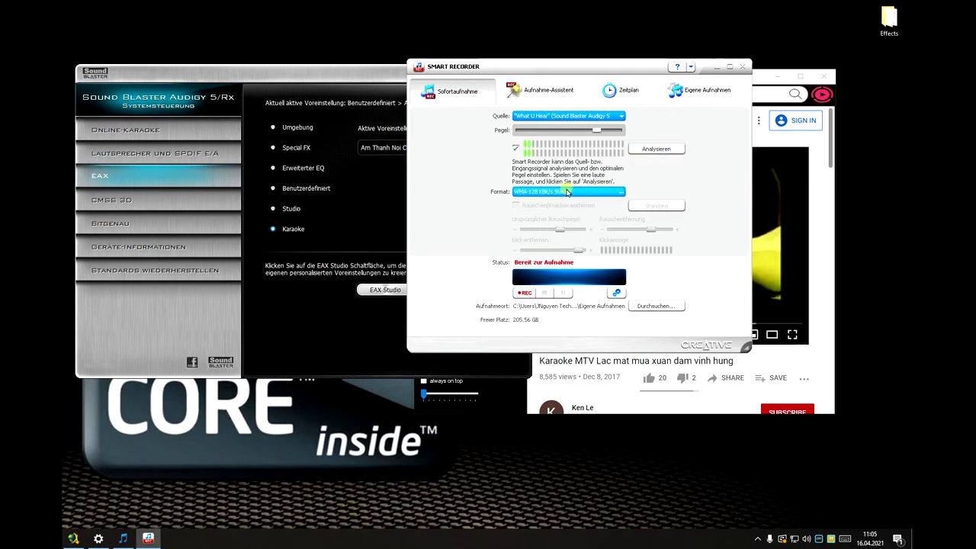
left_click_drag(598, 182, 627, 183)
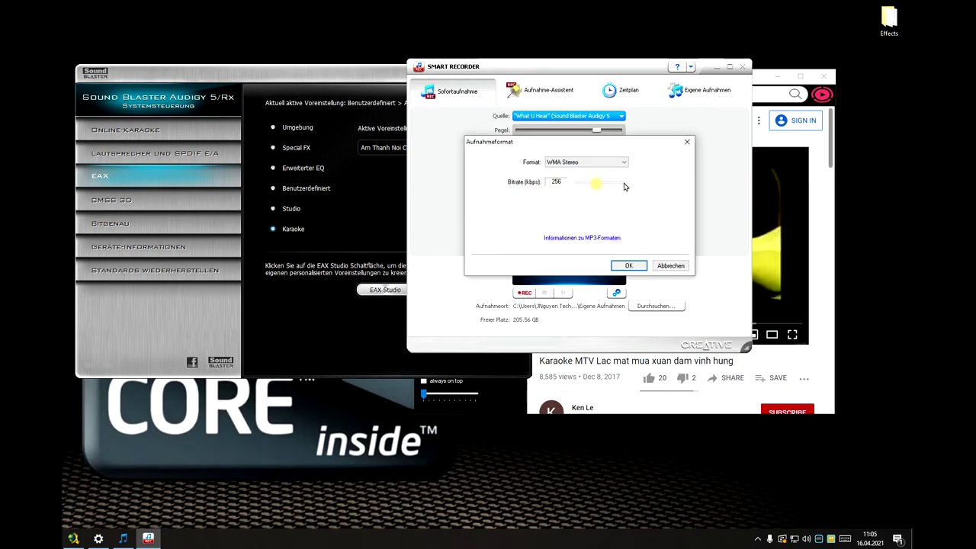
left_click(629, 265)
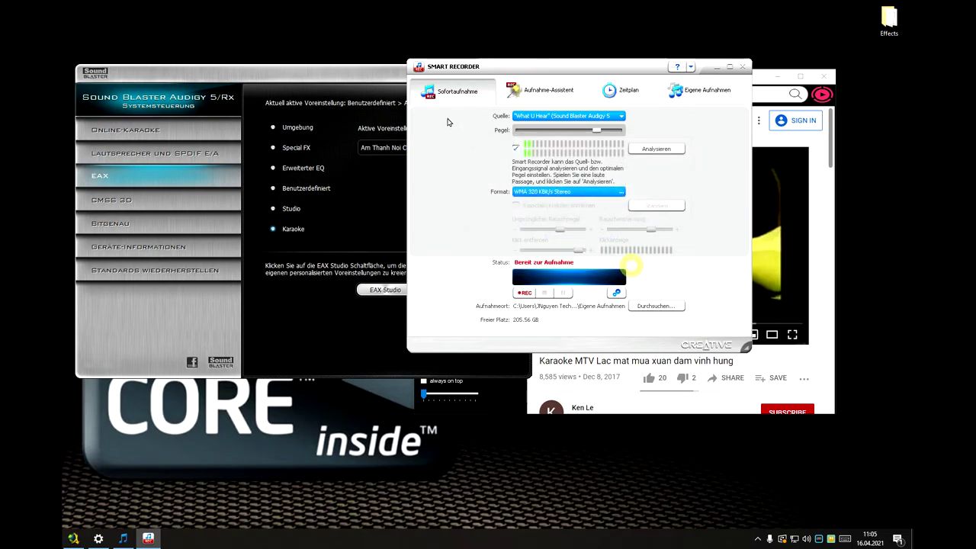
Step: View the version and copyright information of Smart Recorder and close it again
left_click(690, 67)
left_click(709, 125)
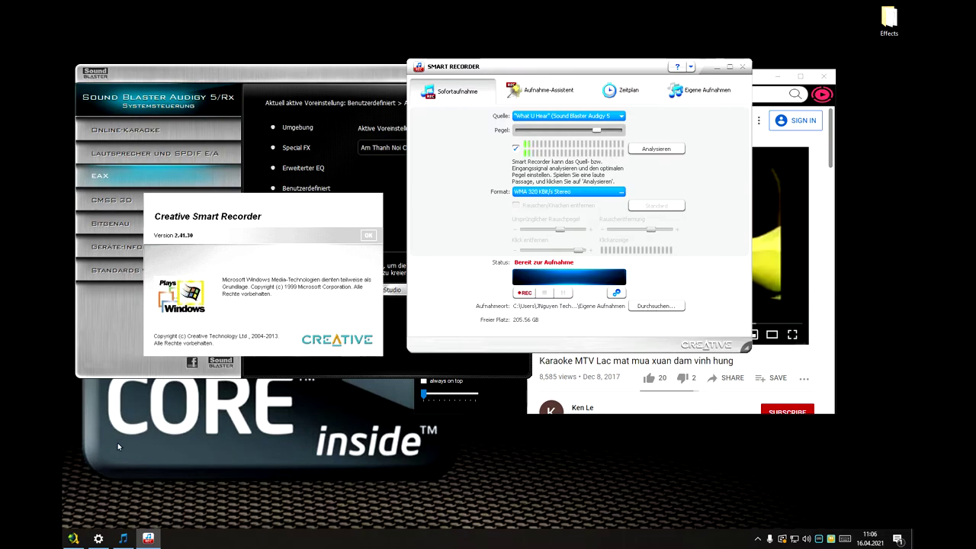
left_click(374, 237)
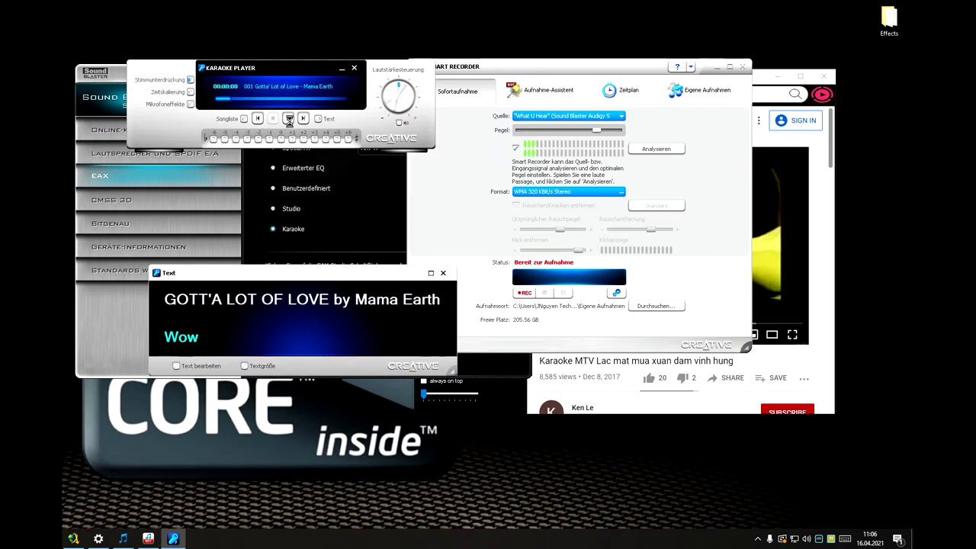
Step: Play "Gotta' Lot of Love" in Karaoke Player, test its key shift at +1, +2 and +6, and stop the song
left_click(229, 185)
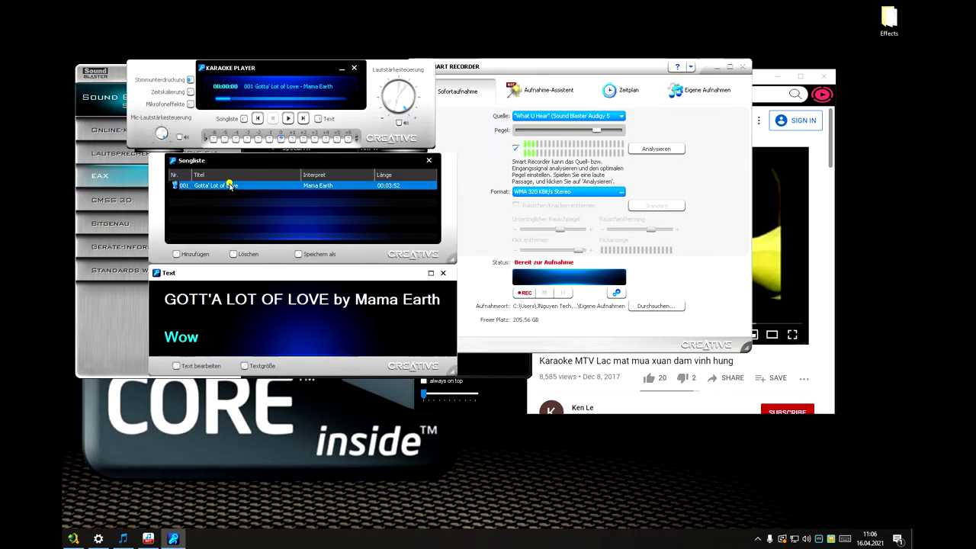
left_click(291, 140)
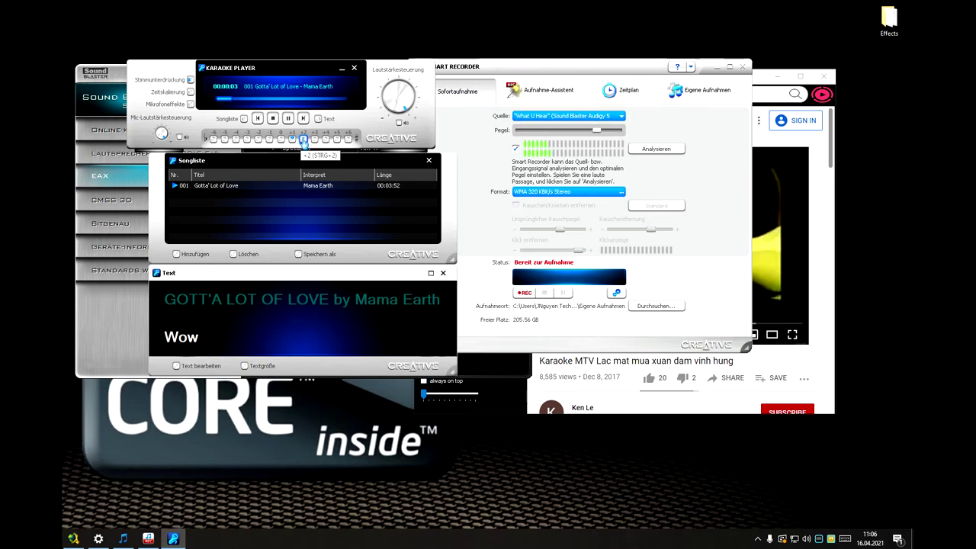
left_click(302, 139)
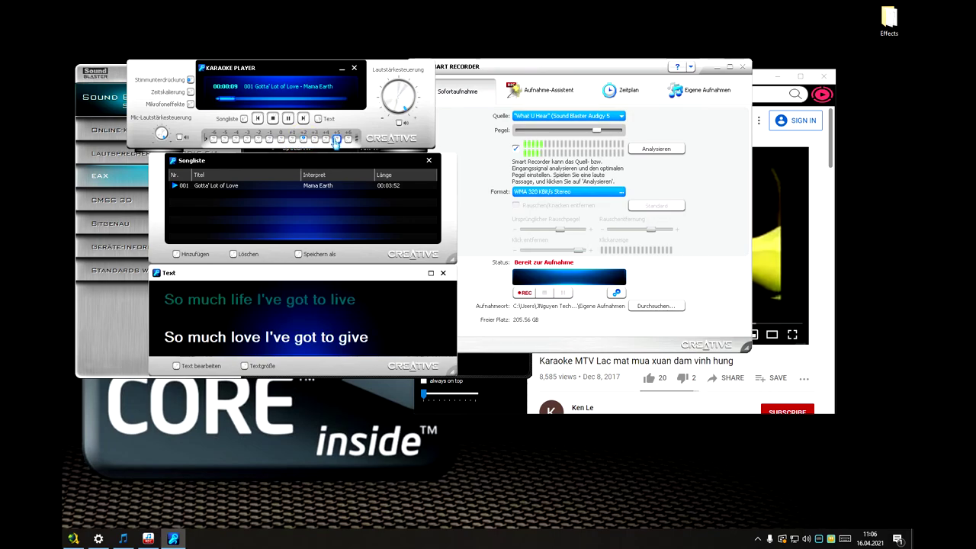
left_click(348, 139)
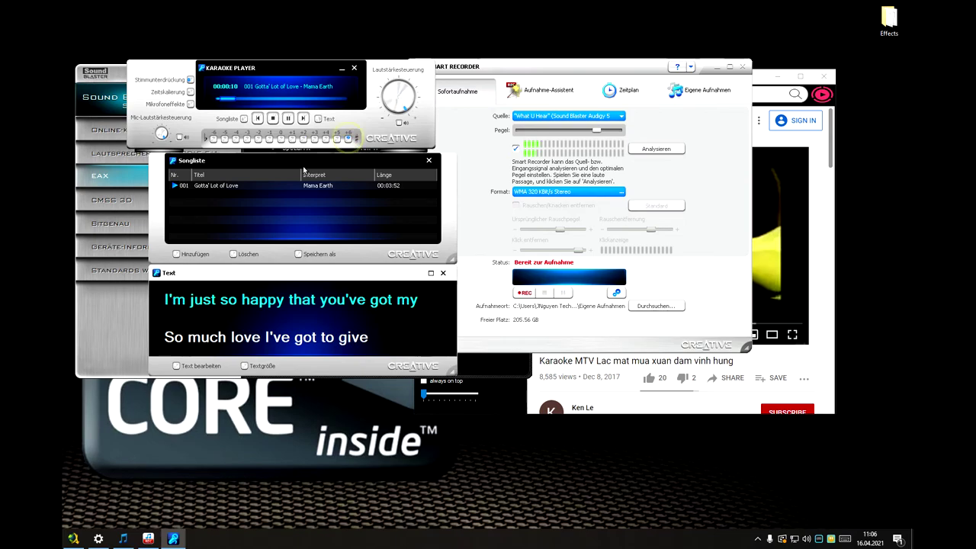
left_click(272, 118)
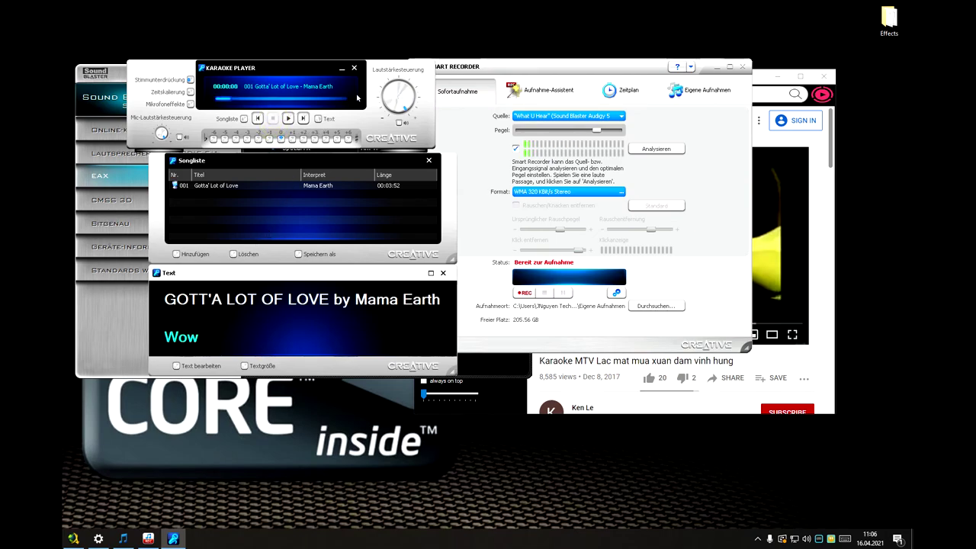
Step: Align the song list and lyrics windows beneath the Karaoke Player and move the whole group clear of Smart Recorder
left_click_drag(447, 209, 432, 207)
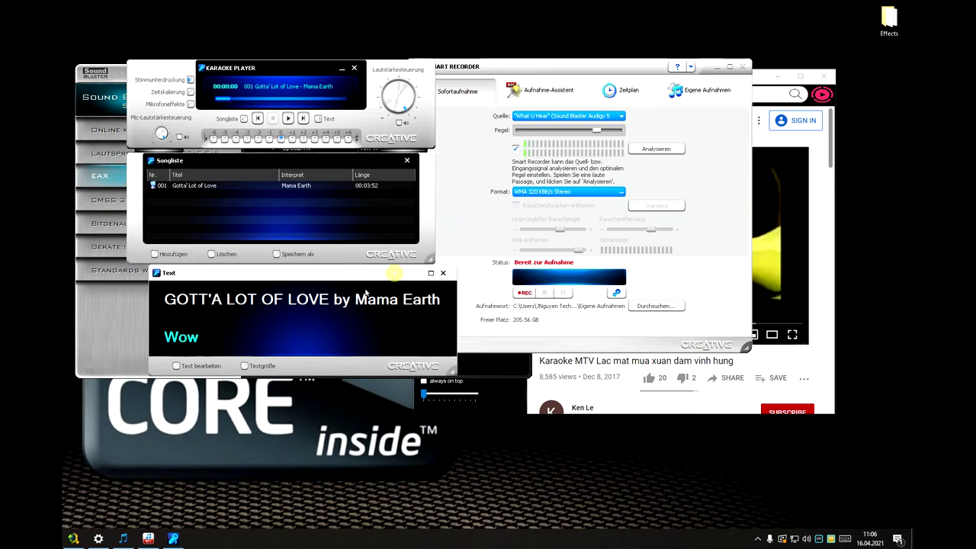
left_click_drag(291, 273, 339, 273)
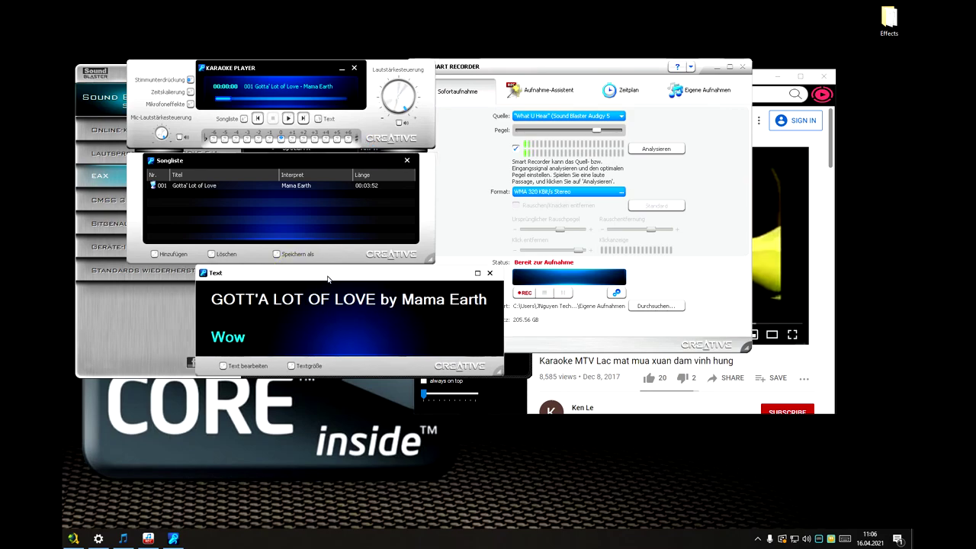
left_click_drag(354, 278, 286, 279)
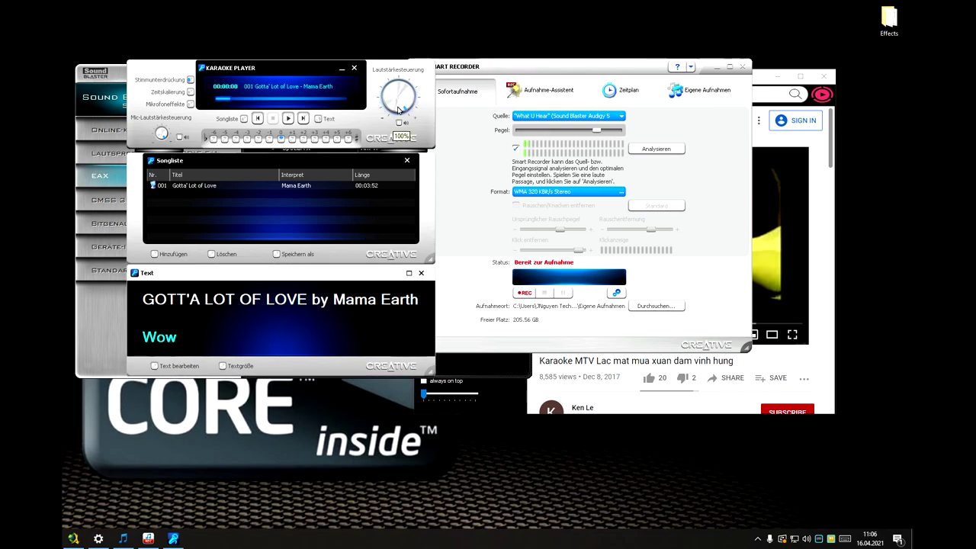
left_click_drag(379, 67, 347, 70)
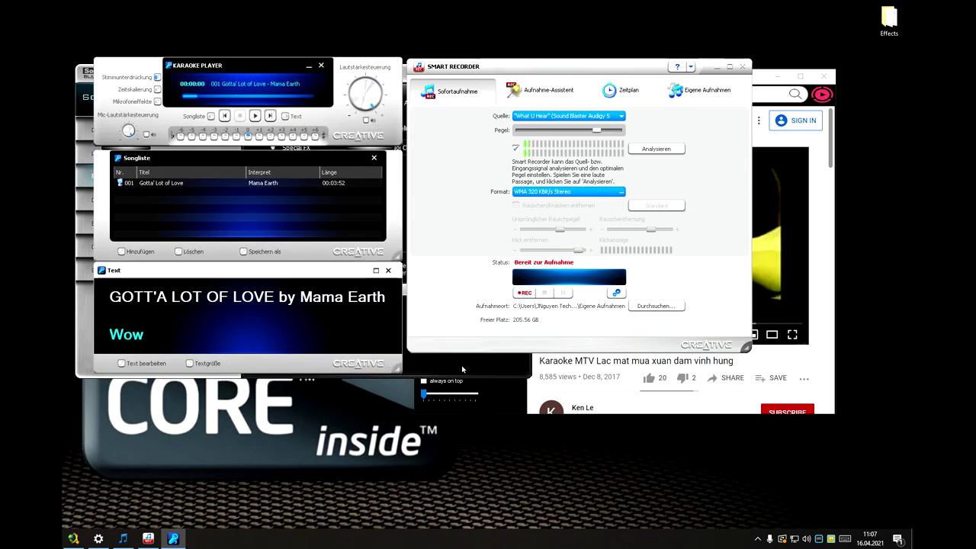